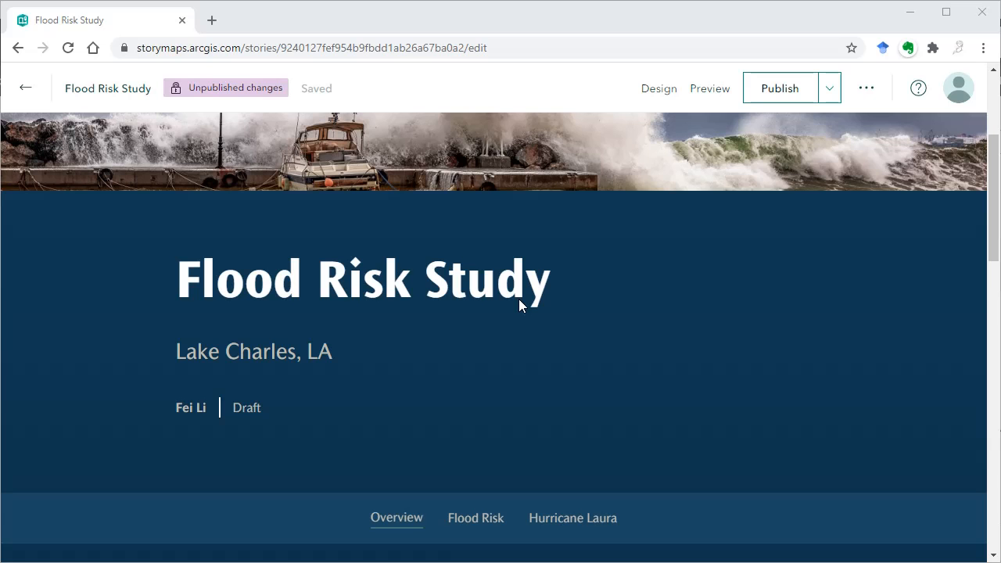
- Insert a map block under the Overview heading and create it as a new express map
scroll(519, 298, "down", 3)
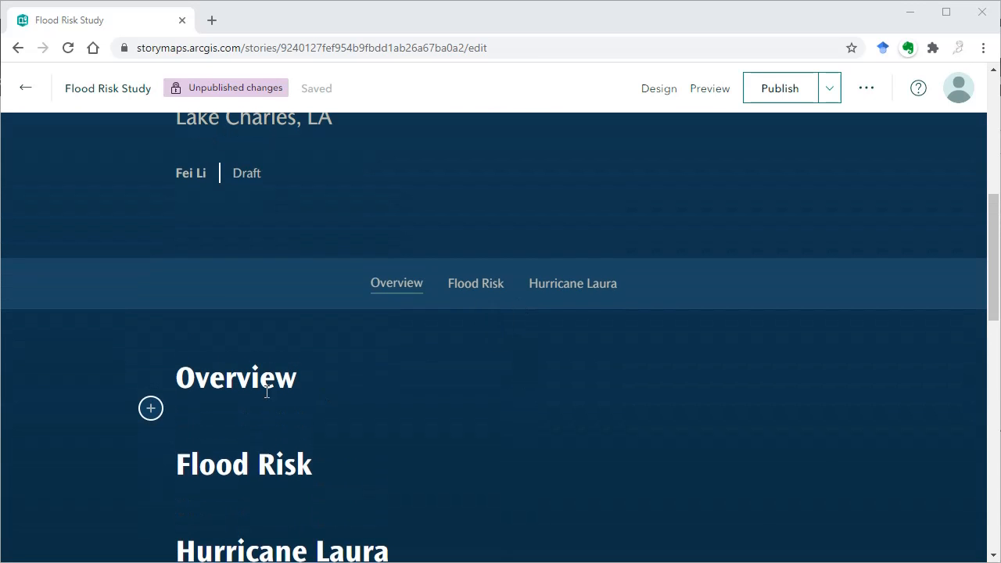
left_click(151, 407)
left_click(356, 357)
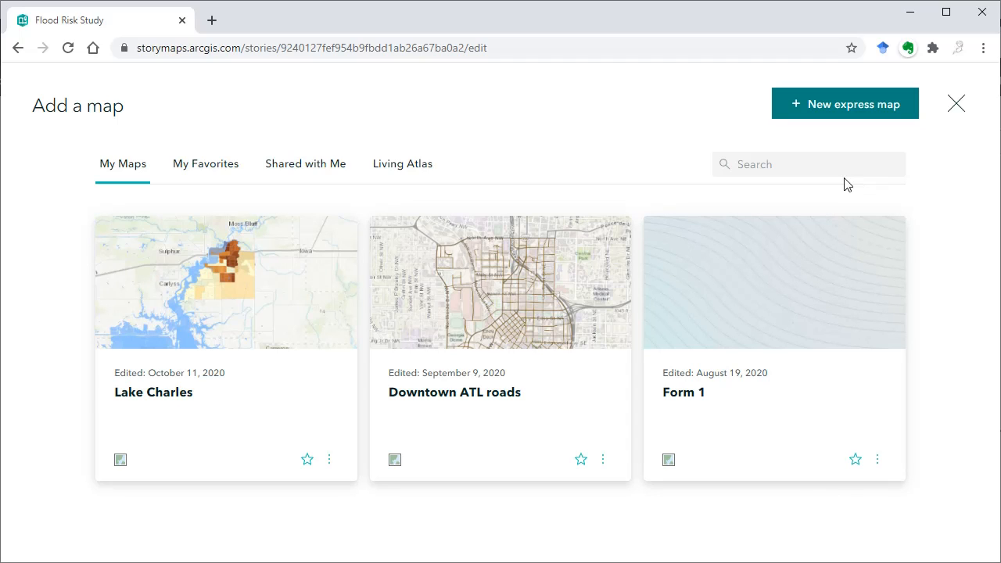
left_click(844, 116)
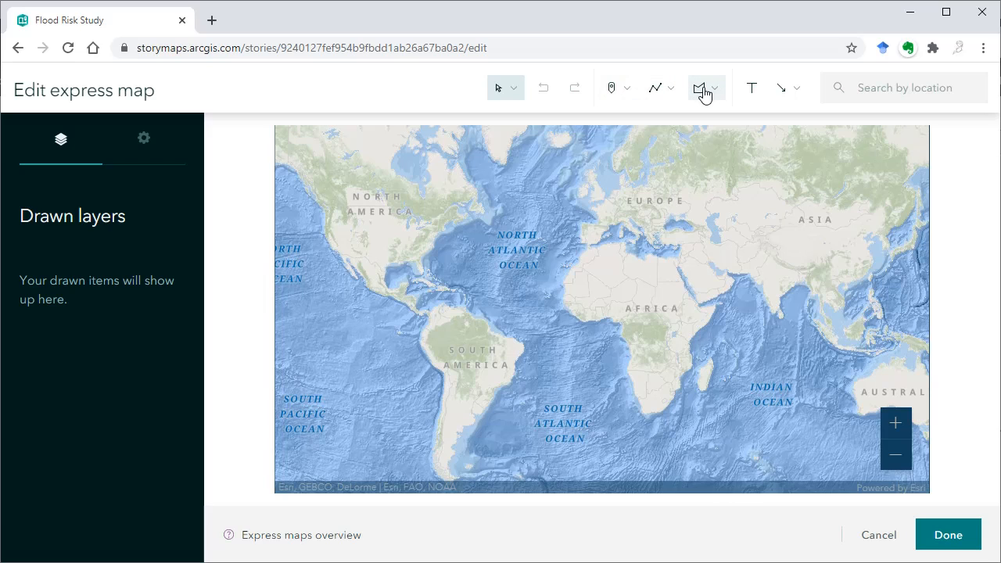
- Try placing a point over northwestern Africa on the map and undo it
left_click(615, 97)
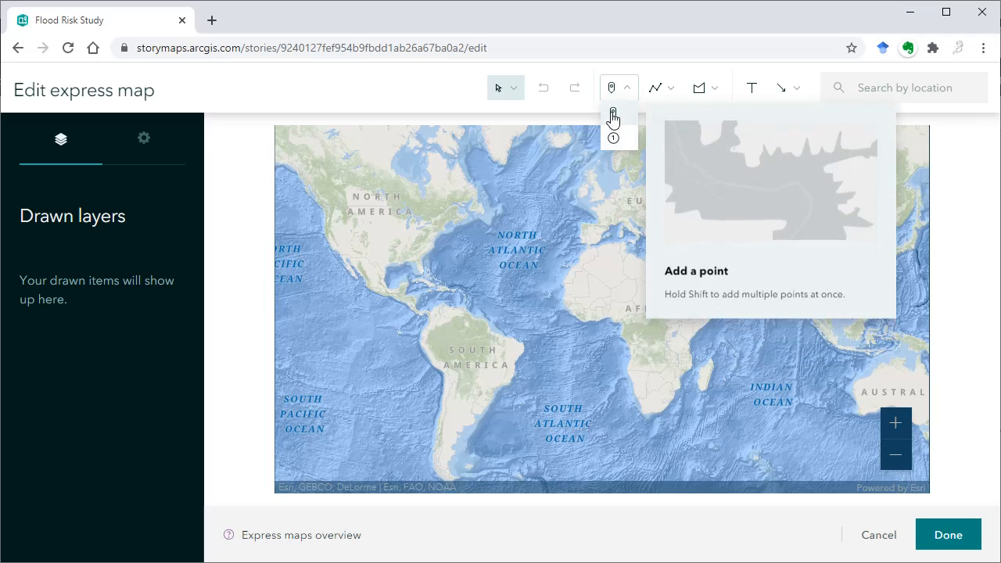
left_click(612, 113)
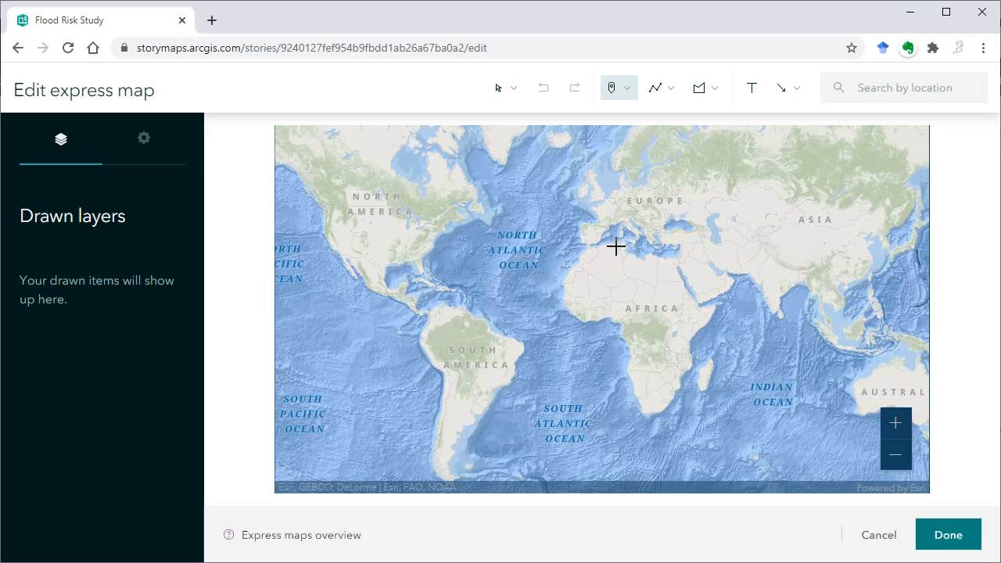
left_click(591, 279)
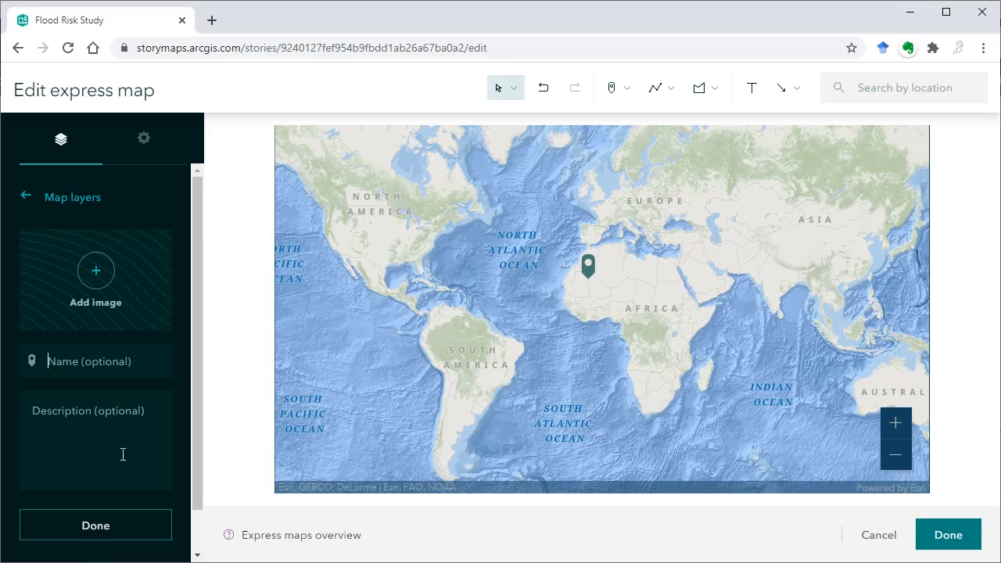
left_click(545, 91)
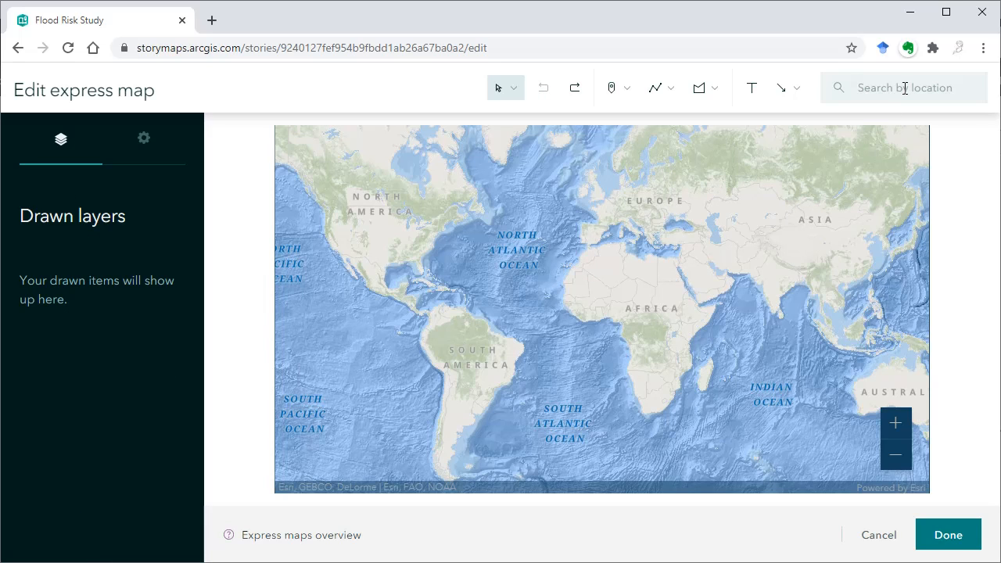
- Search the map for "lake charles" and add Lake Charles, Louisiana as a point
left_click(904, 89)
type("lake charles")
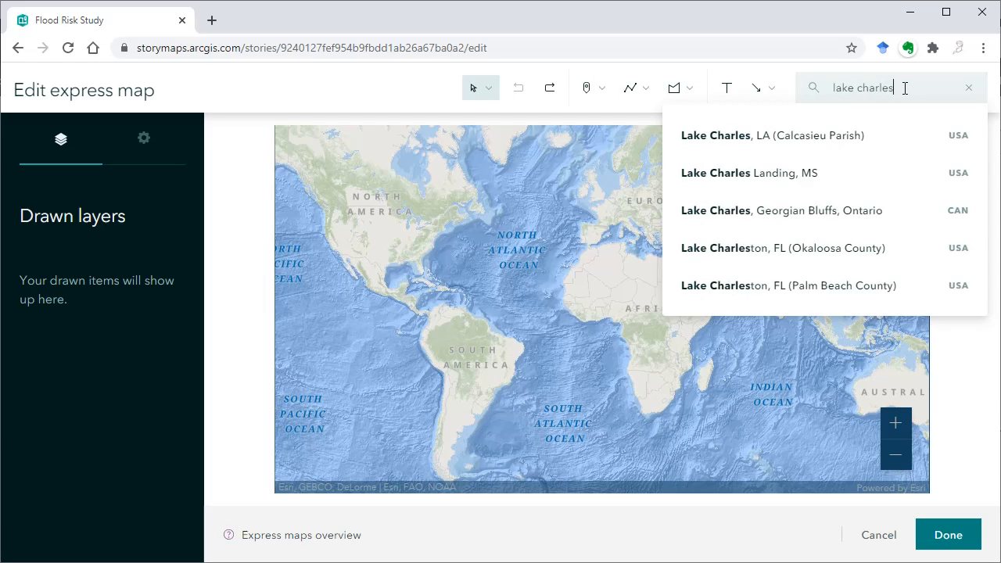
key("Return")
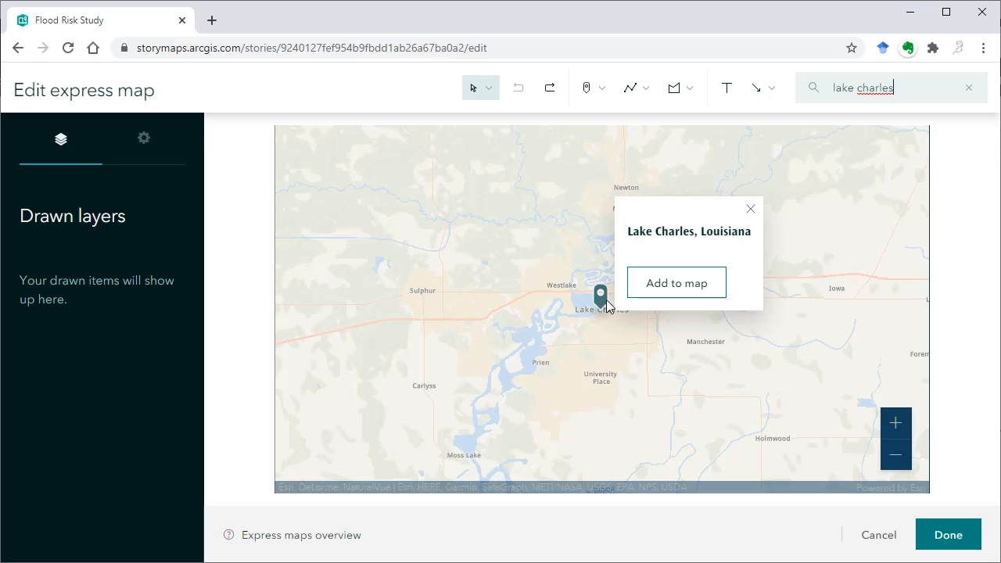
left_click(679, 283)
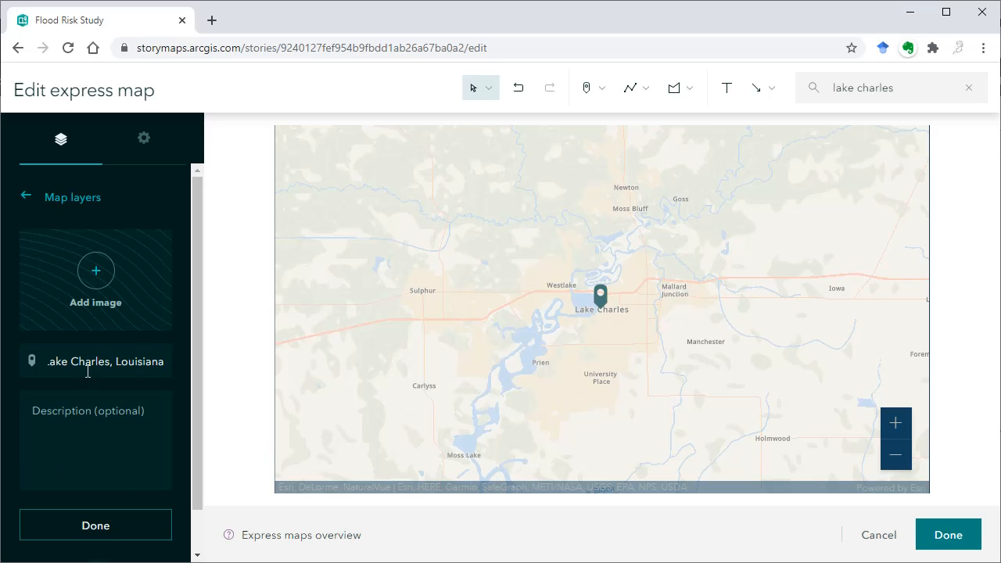
left_click(107, 527)
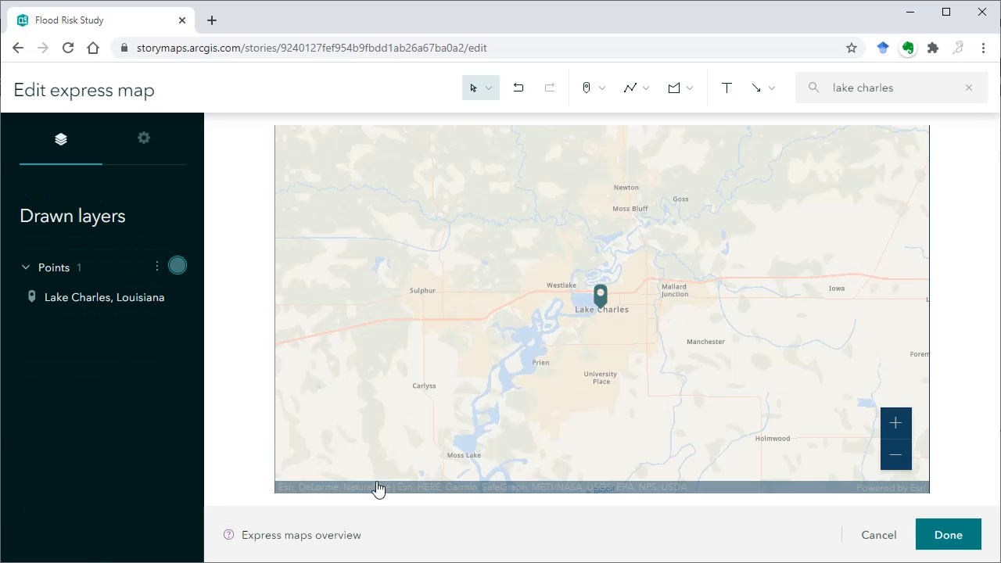
- Draw a winding freehand line from University Place past Mallard Junction to just south of Iowa
left_click(641, 96)
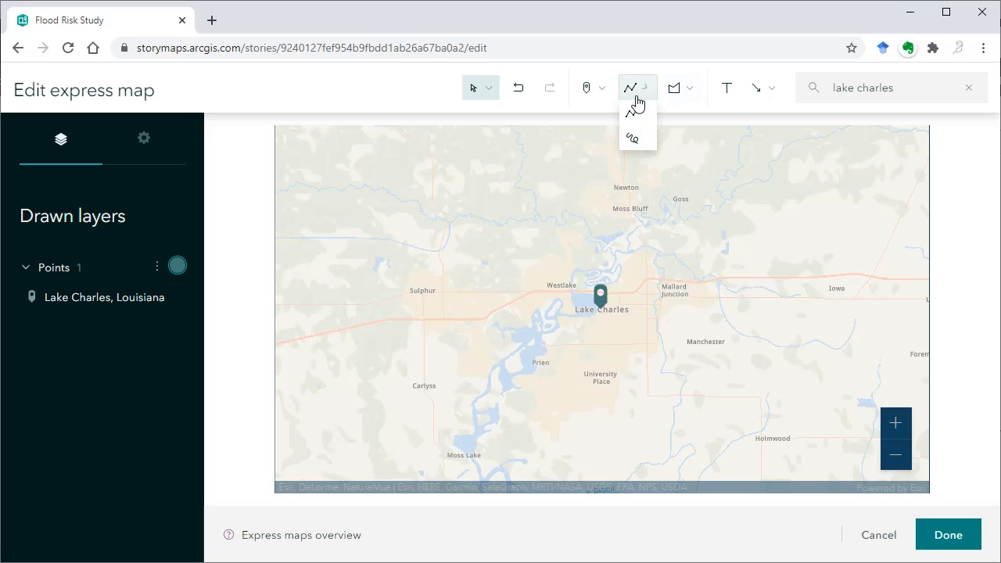
left_click(633, 138)
mouse_move(609, 389)
left_mouse_down()
mouse_move(670, 369)
mouse_move(749, 242)
mouse_move(829, 324)
left_mouse_up()
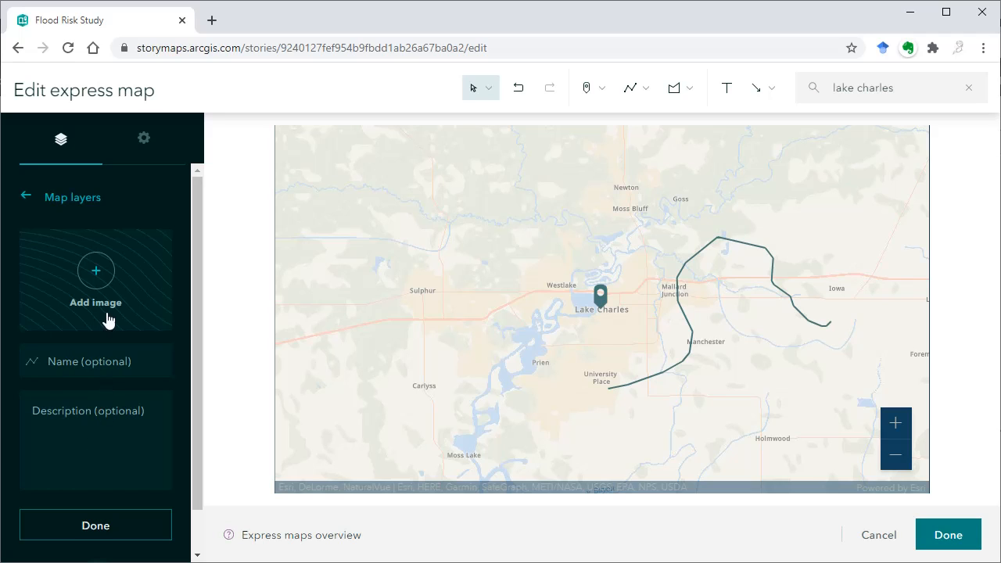
- Draw a four-cornered area covering Lake Charles, Goss and Manchester, and name it 2
left_click(689, 92)
left_click(676, 117)
left_click(669, 187)
left_click(797, 167)
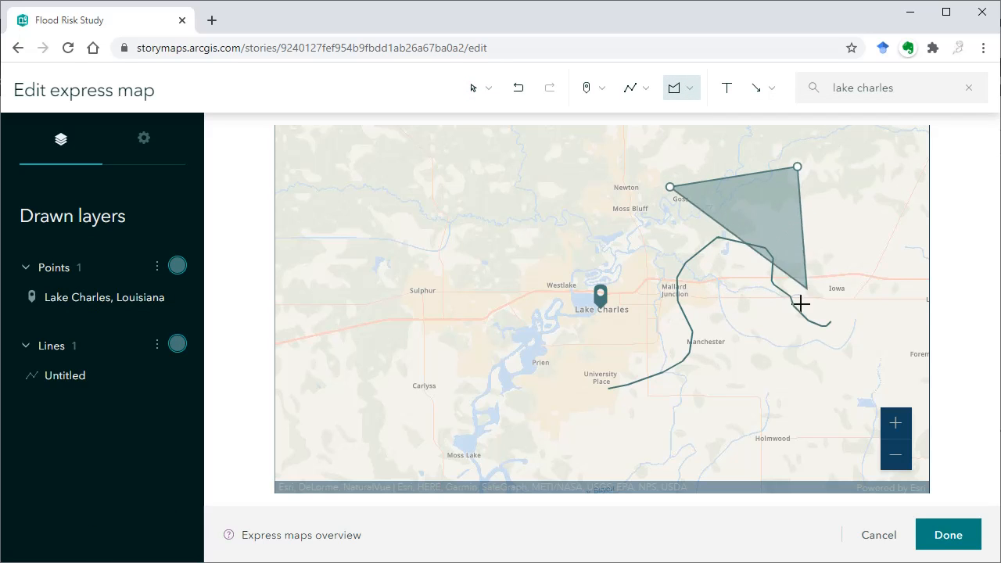
left_click(776, 387)
double_click(464, 391)
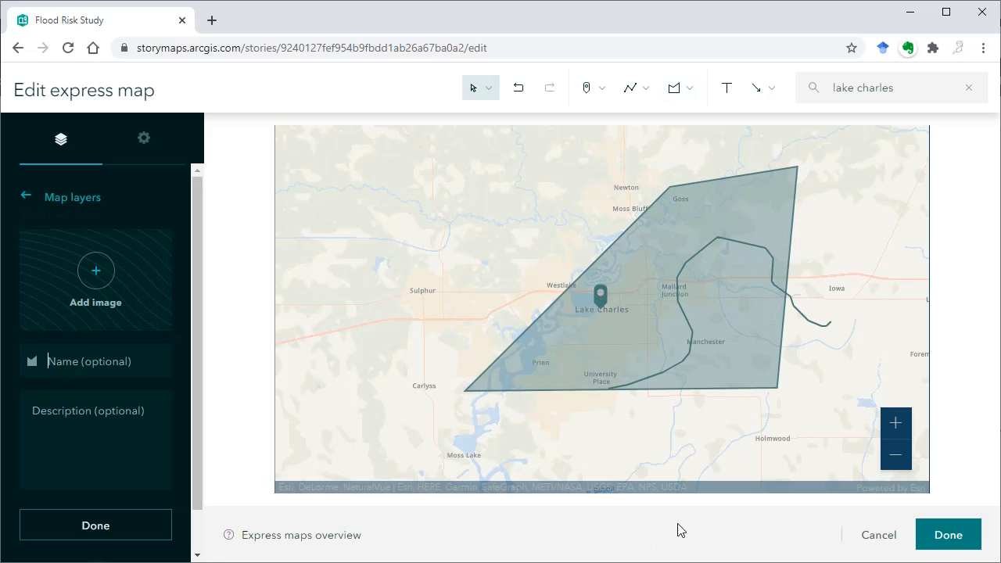
left_click(140, 351)
type("2")
left_click(112, 527)
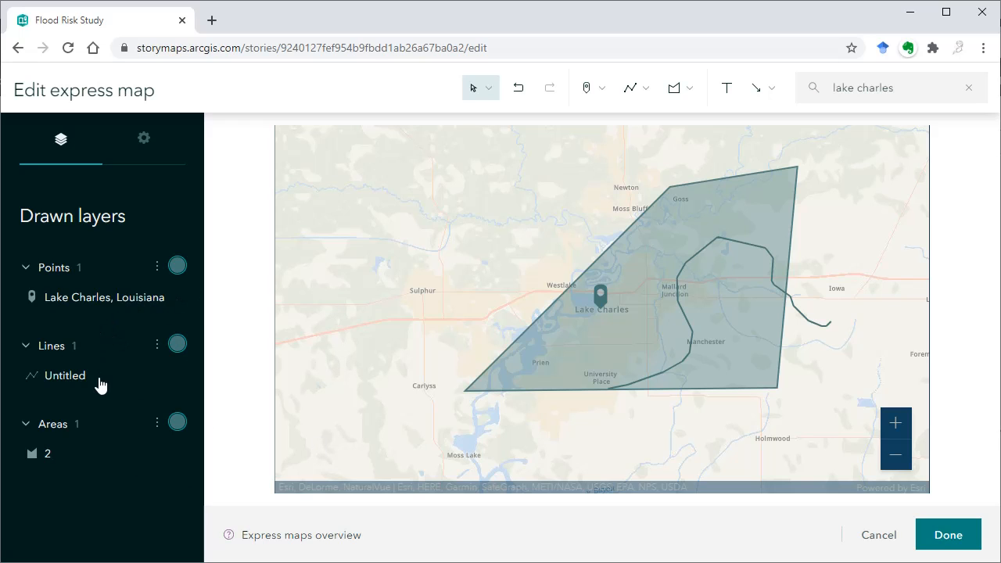
- Preview the pop-up of the Lake Charles point on the map
mouse_move(601, 298)
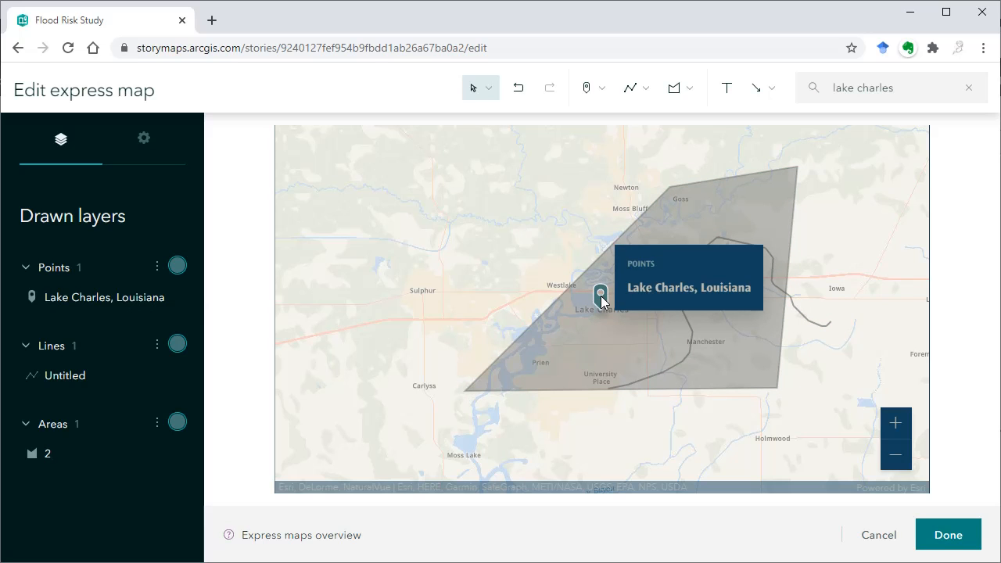
left_click(535, 333)
left_click(490, 342)
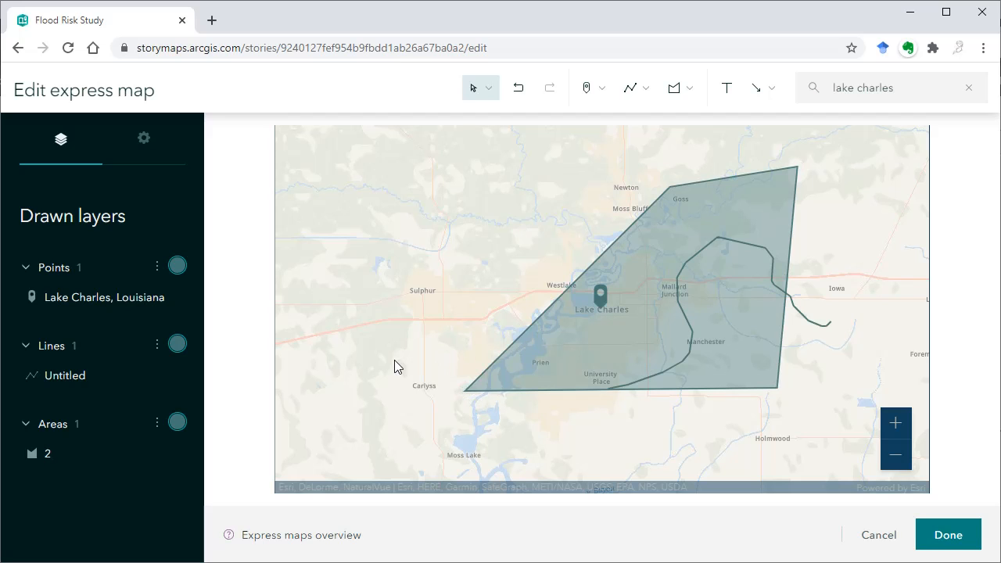
- Add a "Study Area" annotation northwest of Lake Charles in dark blue, with a dashed leader line to the drawn area's edge
left_click(727, 95)
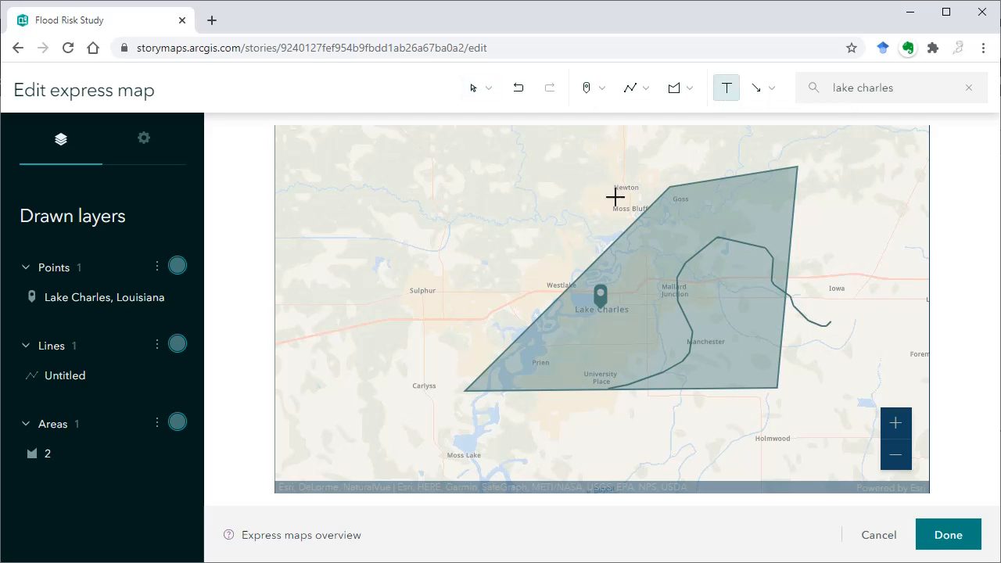
left_click(494, 197)
type("Study Area")
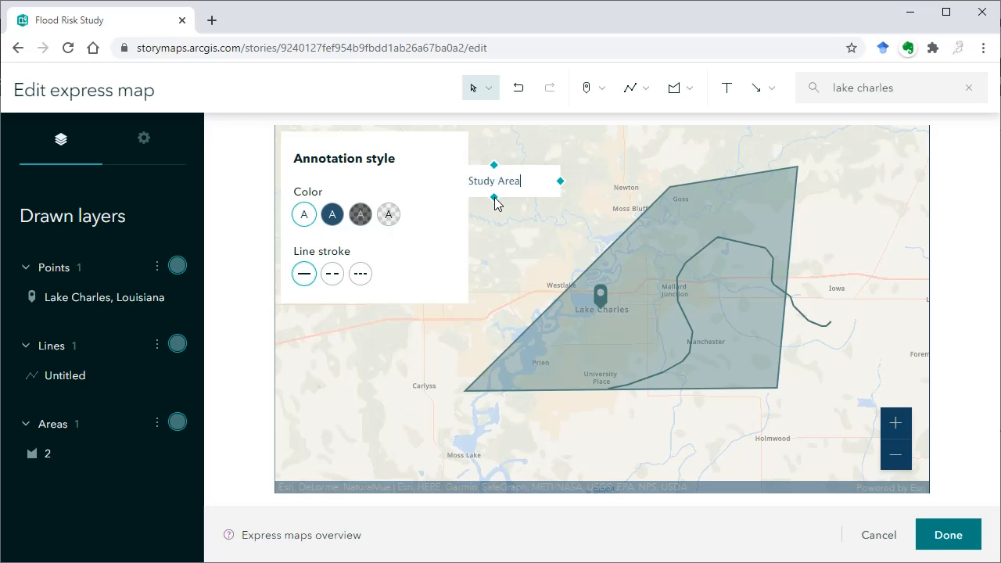
left_click(332, 216)
left_click(332, 275)
mouse_move(494, 199)
left_mouse_down()
mouse_move(550, 284)
mouse_move(581, 305)
mouse_move(565, 292)
left_mouse_up()
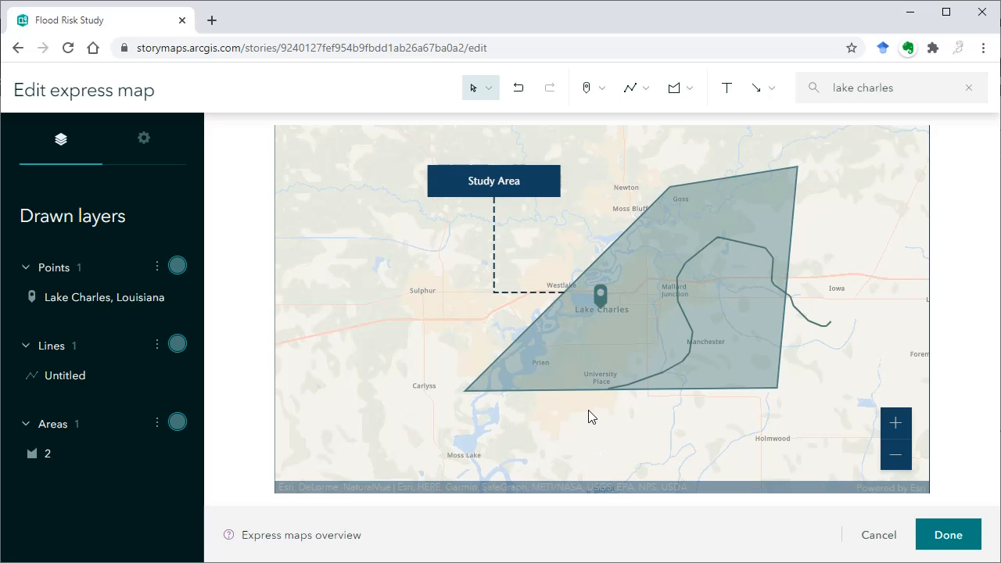
- Move the drawn area east so that it no longer covers the Lake Charles point
left_click(496, 214)
left_click(599, 445)
left_click(653, 240)
mouse_move(633, 239)
left_mouse_down()
mouse_move(692, 273)
mouse_move(751, 255)
mouse_move(759, 268)
left_mouse_up()
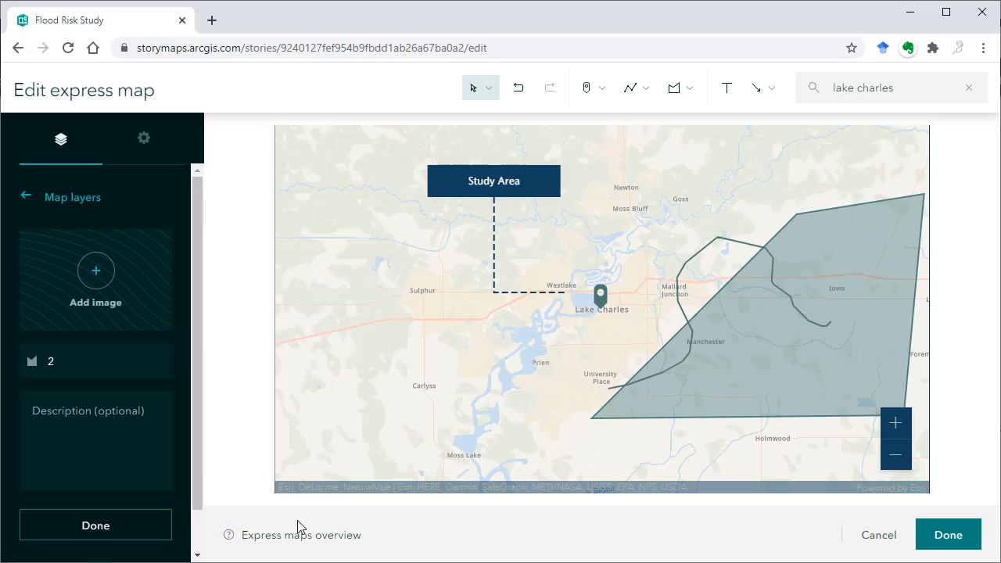
left_click(84, 523)
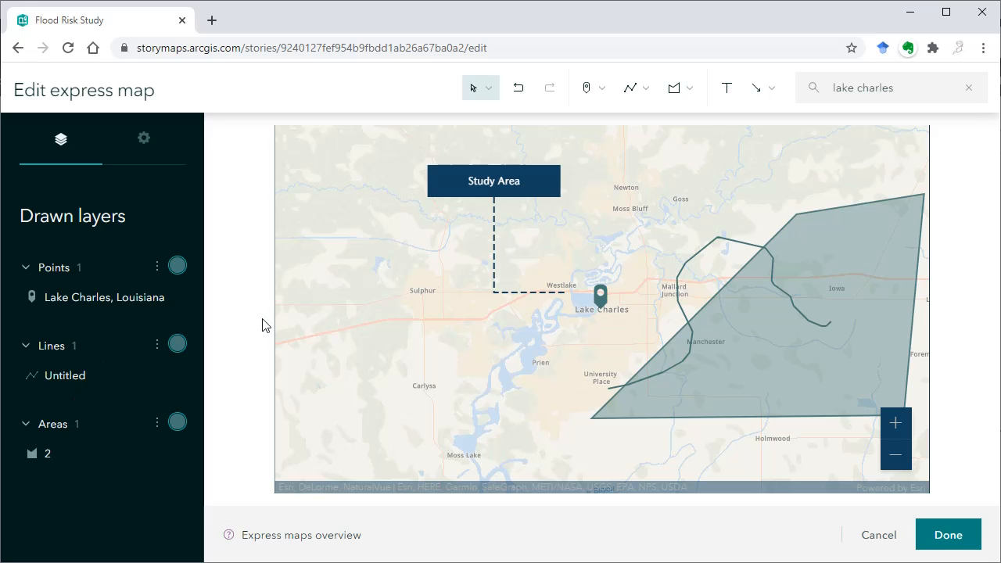
- Add an orange curved arrow from near Newton down toward the Lake Charles point
left_click(757, 89)
left_click(758, 118)
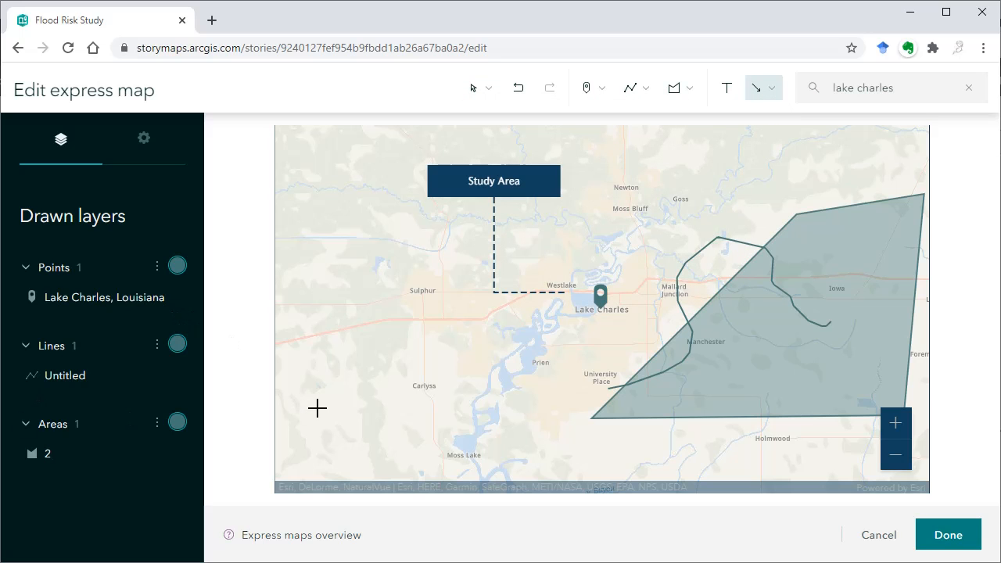
mouse_move(656, 193)
left_mouse_down()
mouse_move(655, 230)
mouse_move(625, 258)
mouse_move(633, 270)
left_mouse_up()
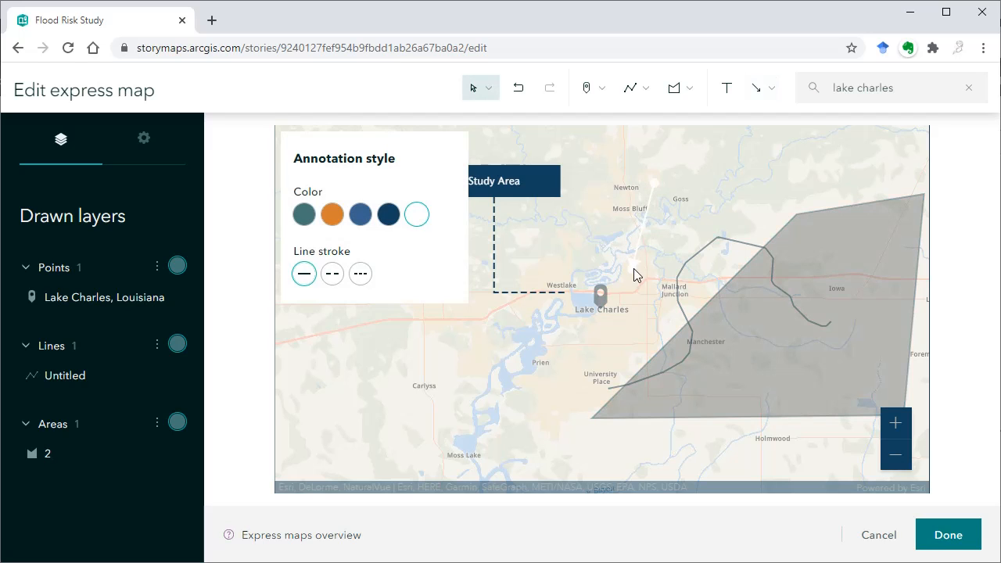
left_click(332, 215)
left_click_drag(643, 226, 655, 240)
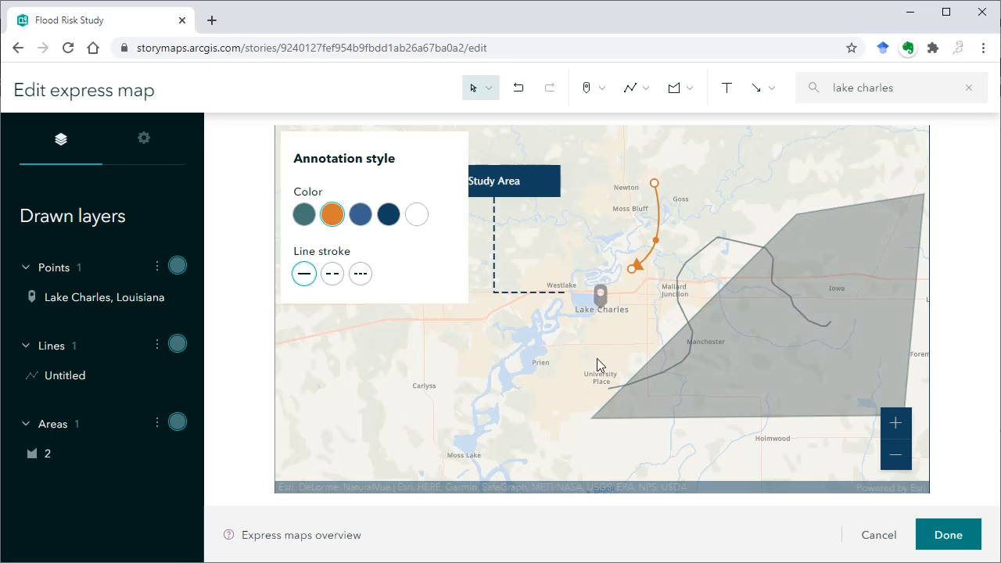
left_click(406, 381)
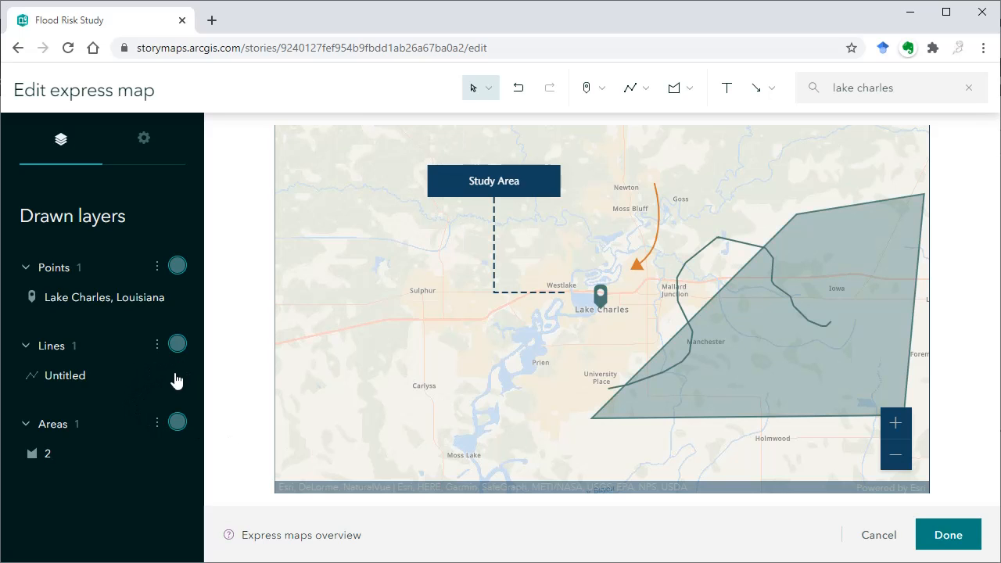
- Review the options and style settings of the Lines layer
left_click(157, 348)
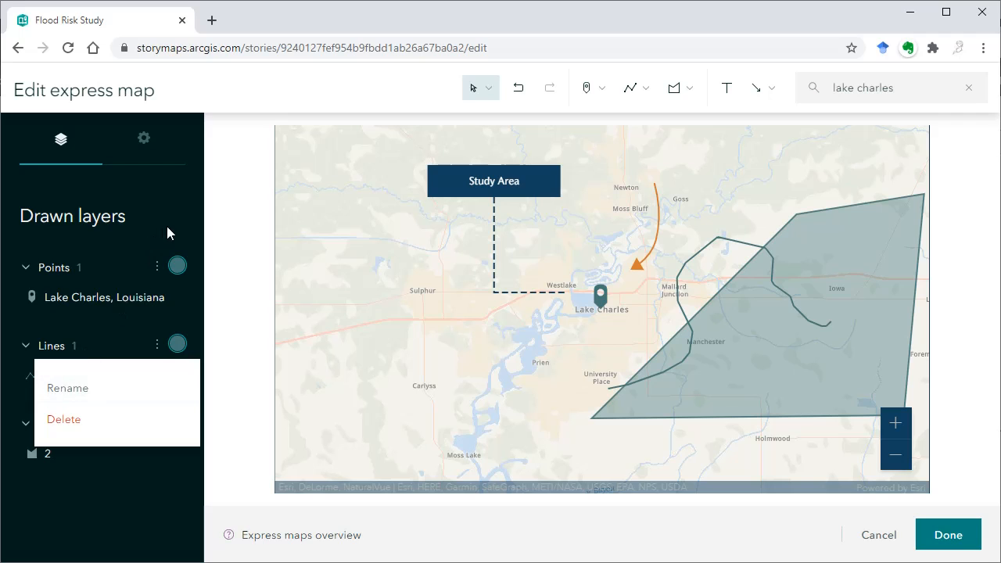
left_click(167, 260)
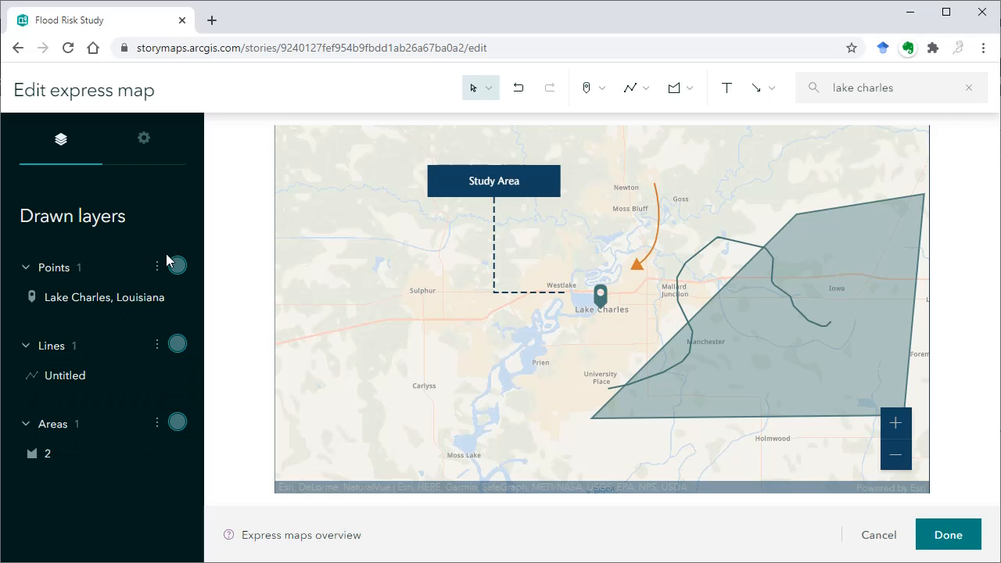
left_click(177, 348)
left_click(67, 410)
left_click(92, 407)
left_click(192, 306)
- Delete the Lines layer and the Areas layer from the map
left_click(157, 344)
left_click(81, 420)
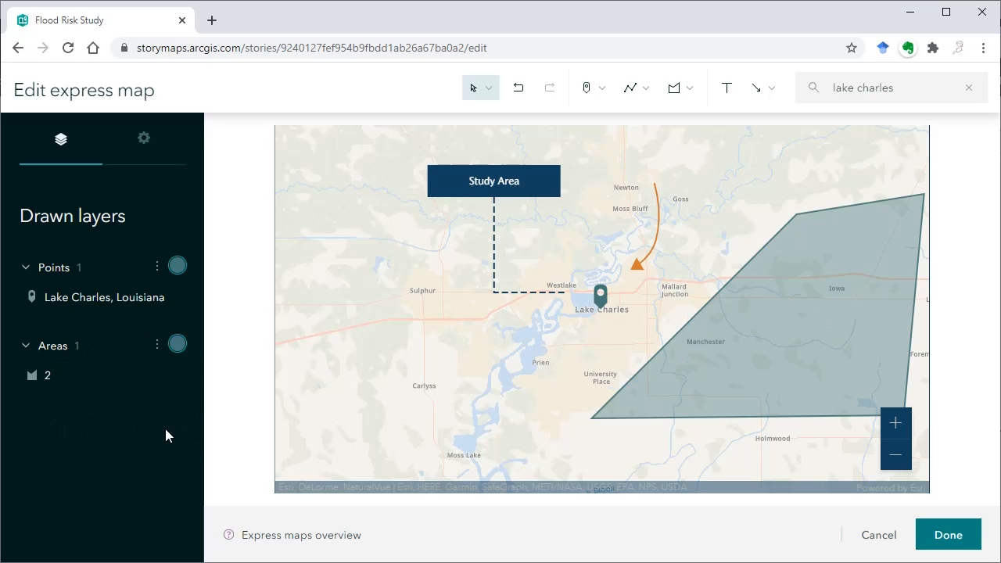
left_click(159, 348)
left_click(75, 428)
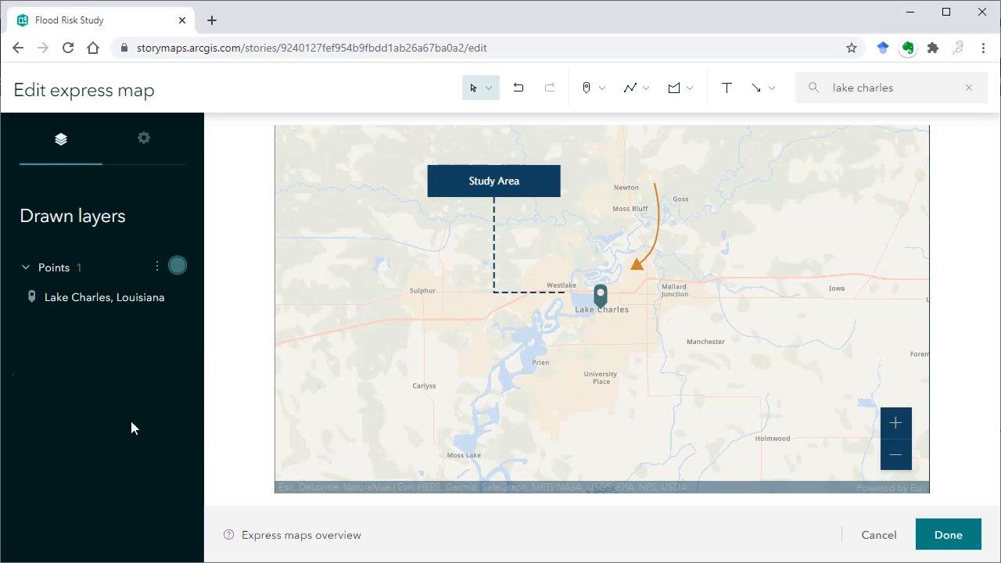
- Change the express map's basemap to Streets (Night)
left_click(149, 150)
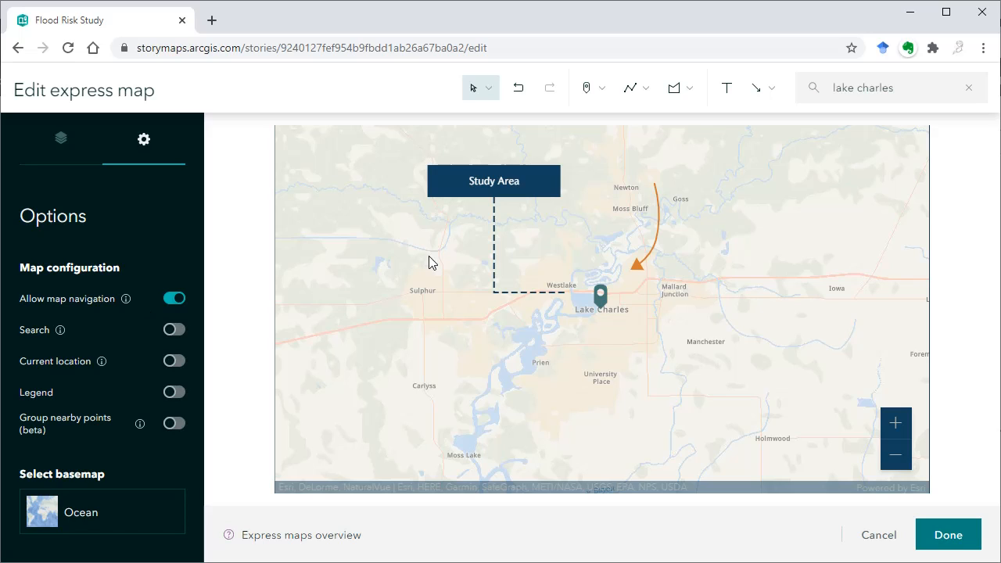
left_click(895, 455)
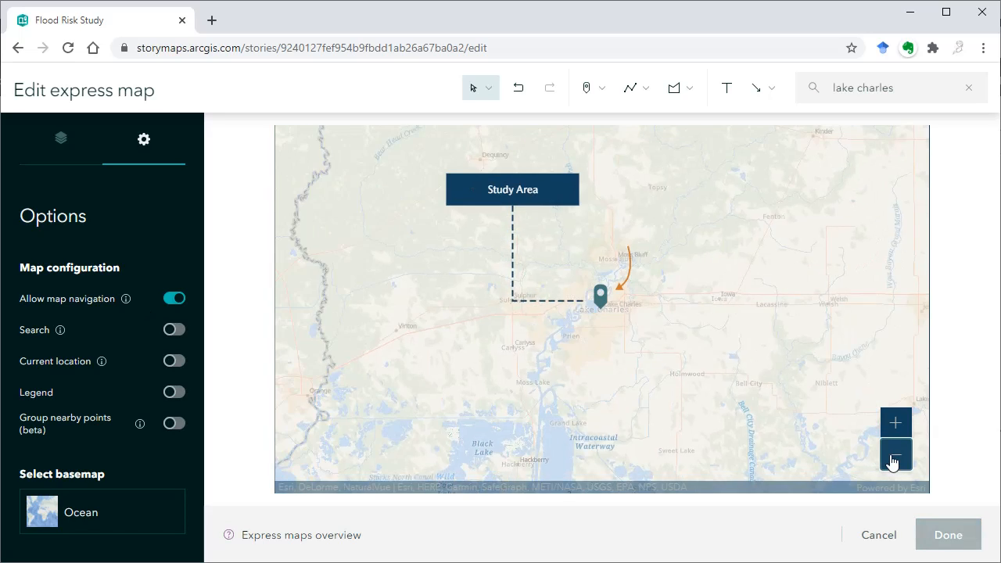
left_click(895, 456)
left_click(895, 455)
left_click(896, 455)
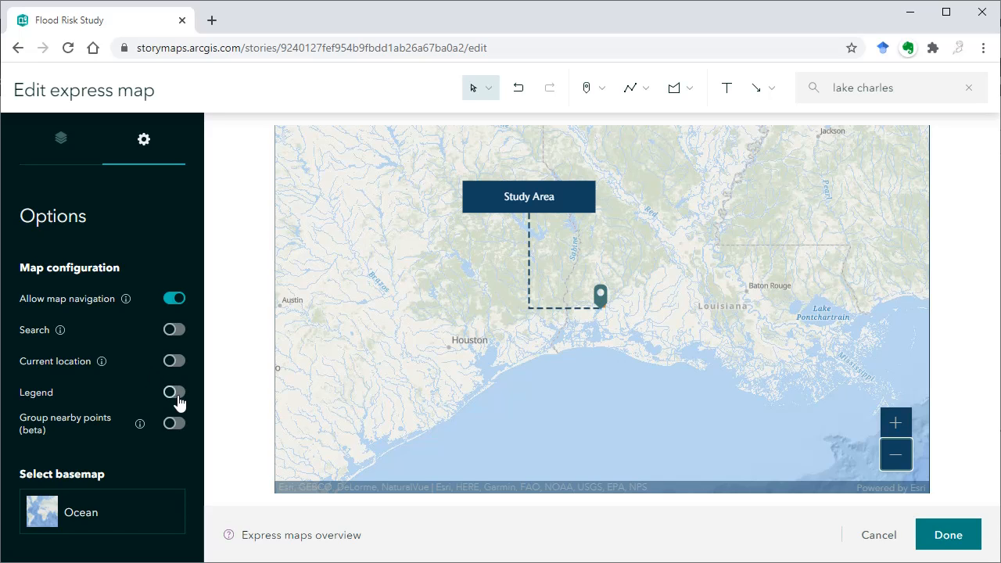
left_click(100, 524)
left_click(341, 247)
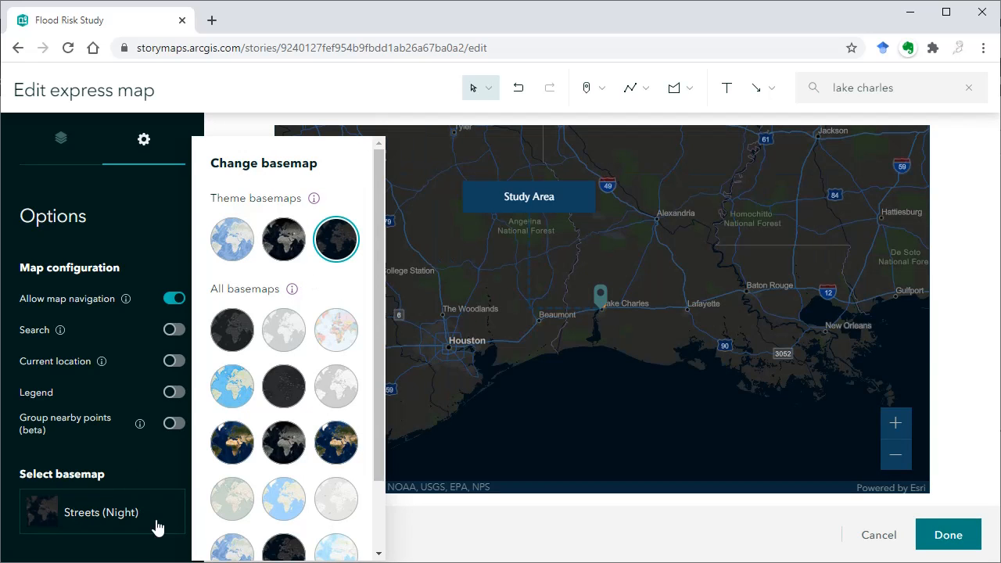
- Finish editing the express map and set its block in the Overview section to the floating layout
left_click(463, 536)
left_click(947, 540)
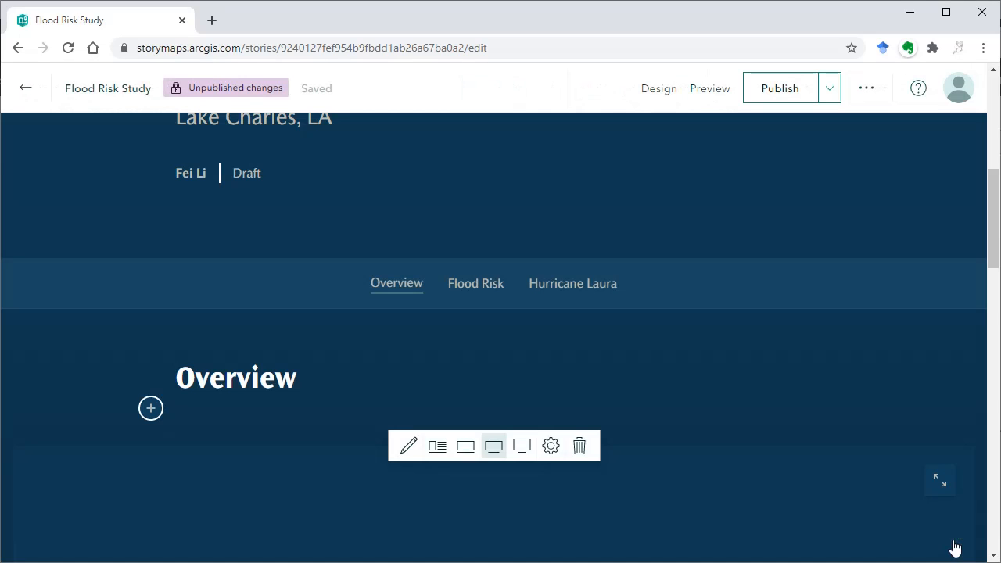
scroll(750, 371, "down", 4)
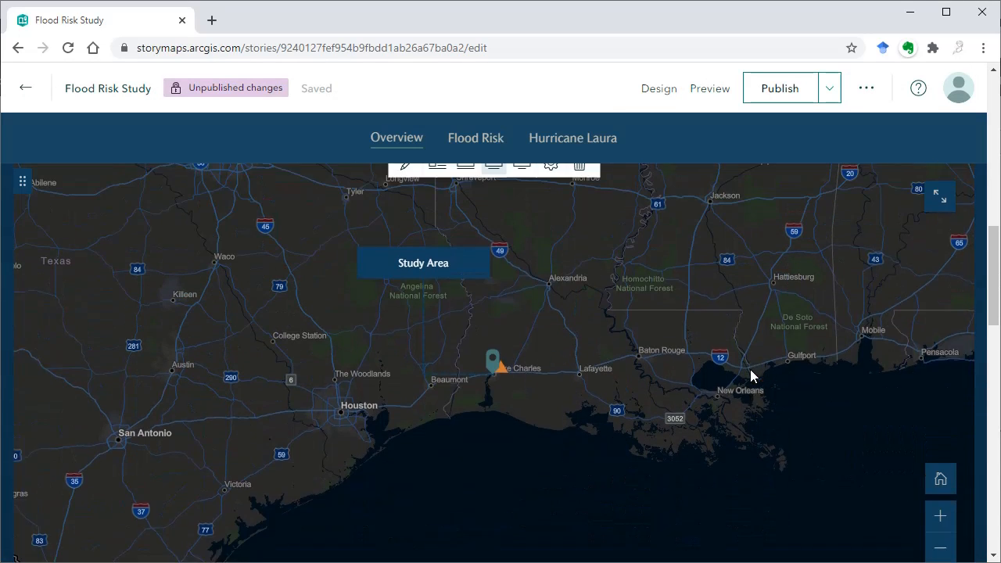
scroll(750, 369, "up", 1)
left_click(442, 218)
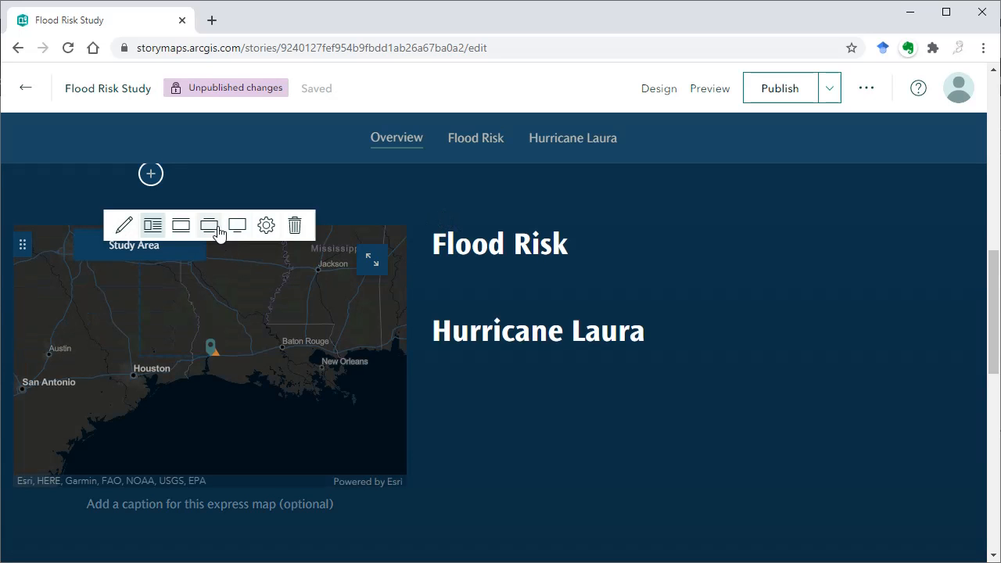
- Review the express map's alternative text option without entering anything, and look over the floating map block
left_click(266, 225)
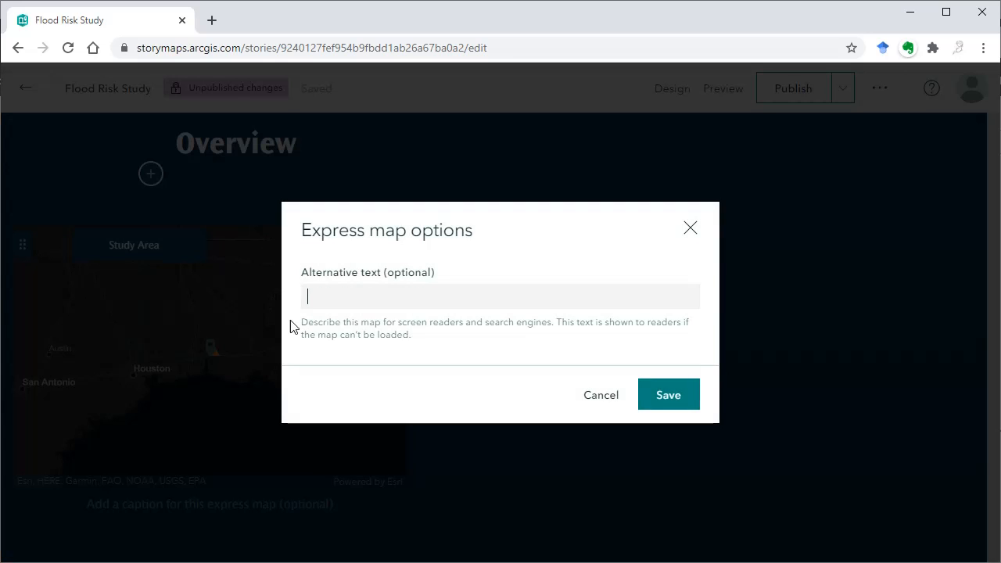
left_click(690, 231)
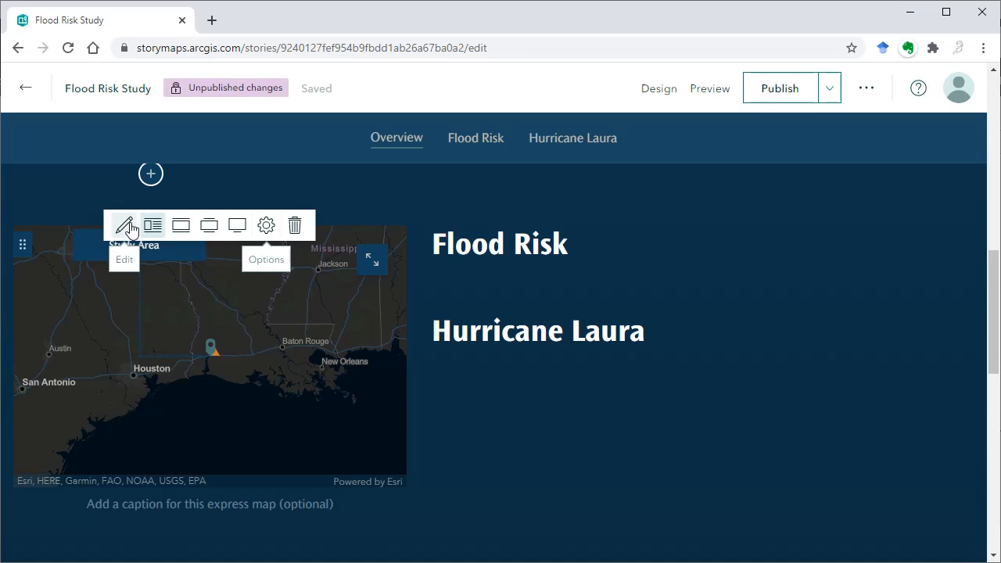
scroll(404, 416, "down", 2)
scroll(404, 418, "up", 1)
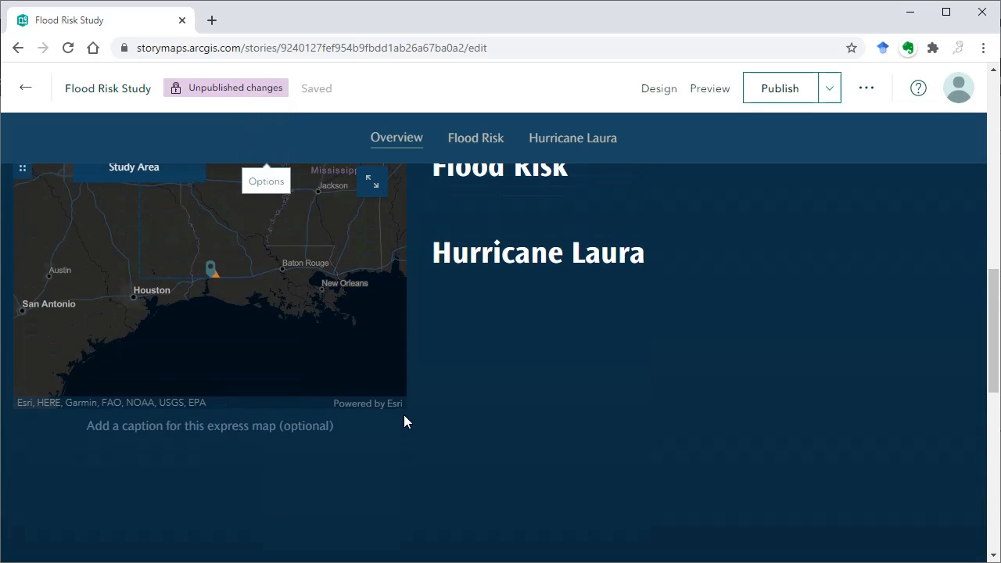
scroll(454, 342, "up", 1)
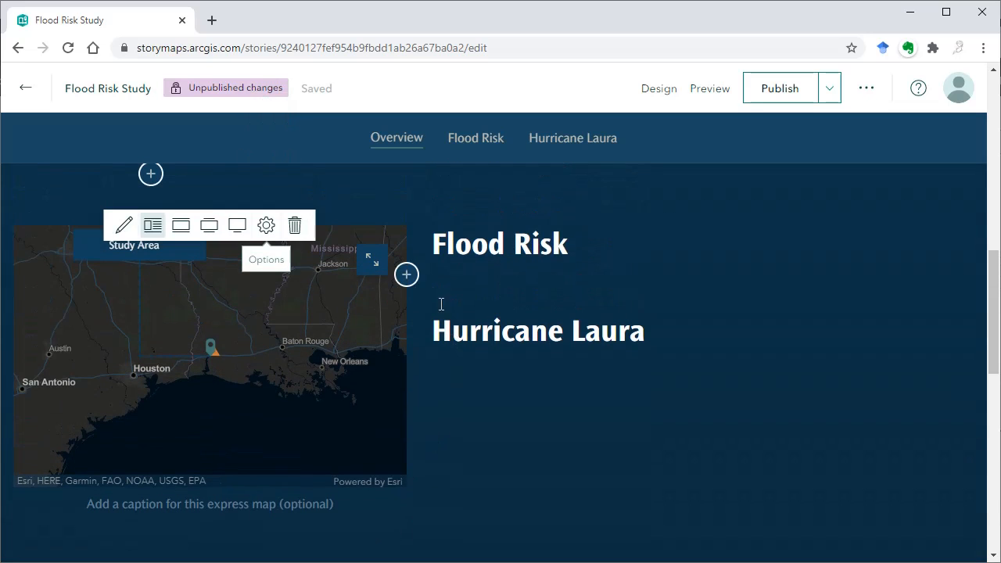
- Insert a map block beside the express map using the Lake Charles web map from My Maps
left_click(406, 275)
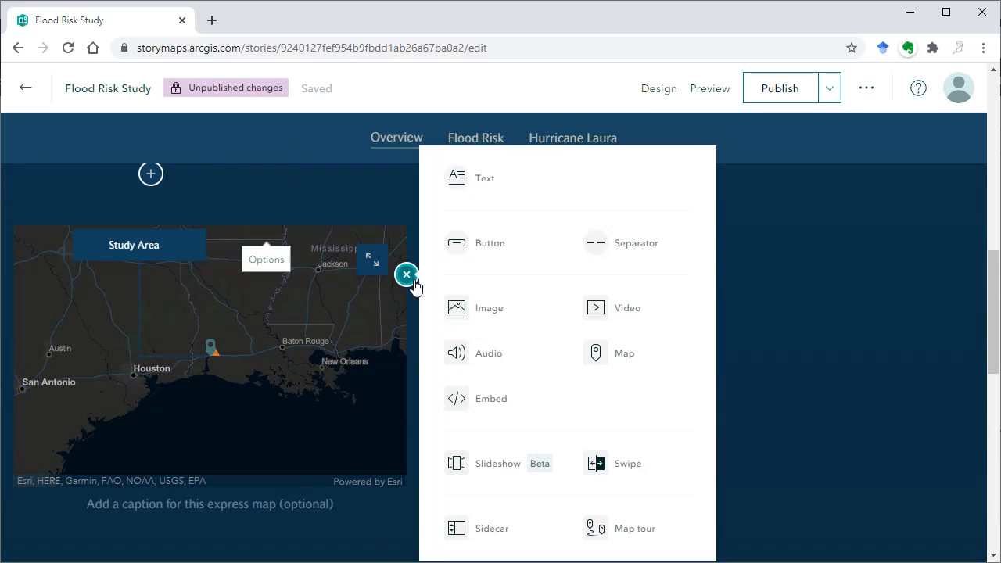
left_click(631, 365)
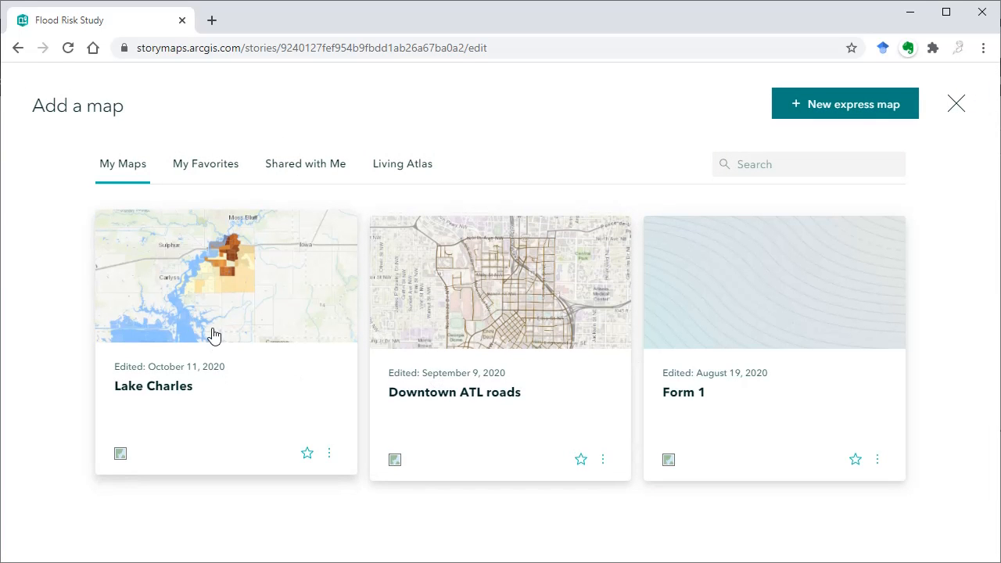
left_click(225, 307)
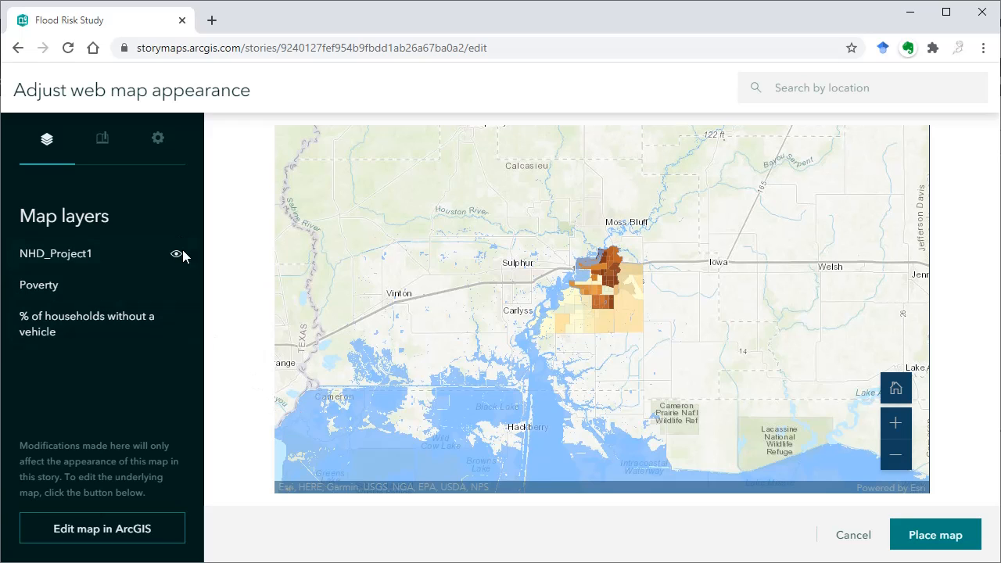
- Check the NHD_Project1 and Poverty layers by hiding and reshowing each, and review the web map's configuration options
left_click(172, 258)
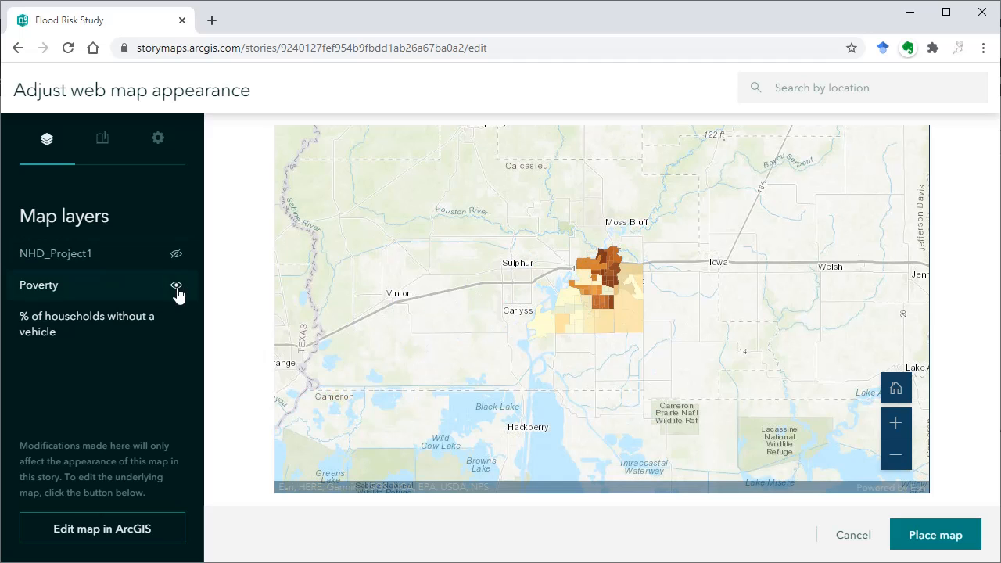
left_click(176, 257)
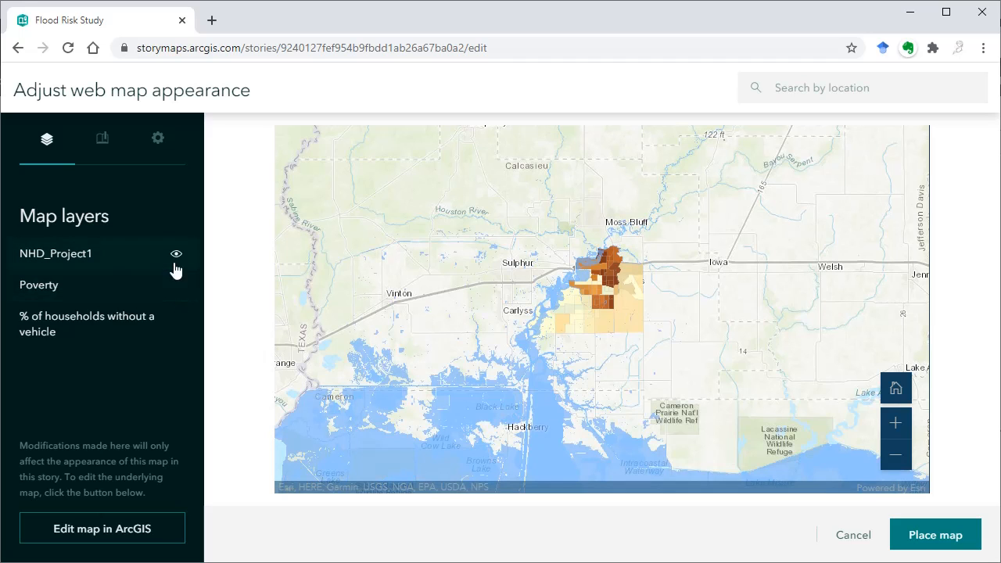
left_click(177, 286)
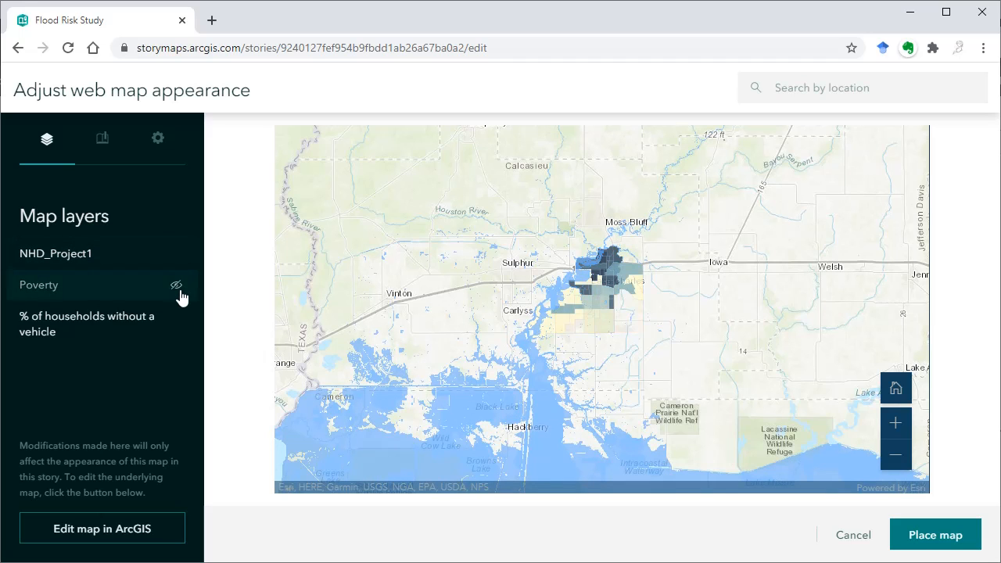
left_click(177, 287)
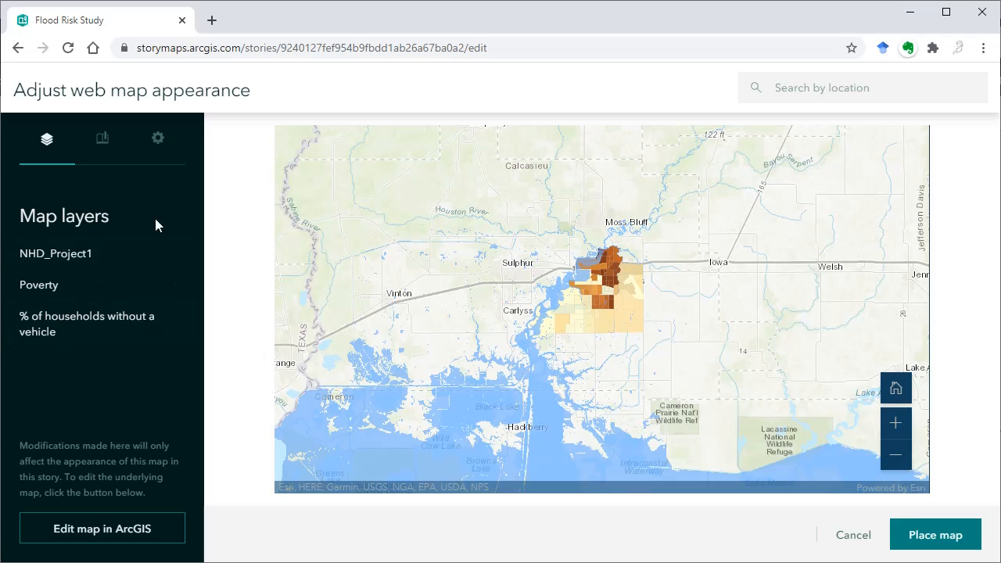
left_click(158, 141)
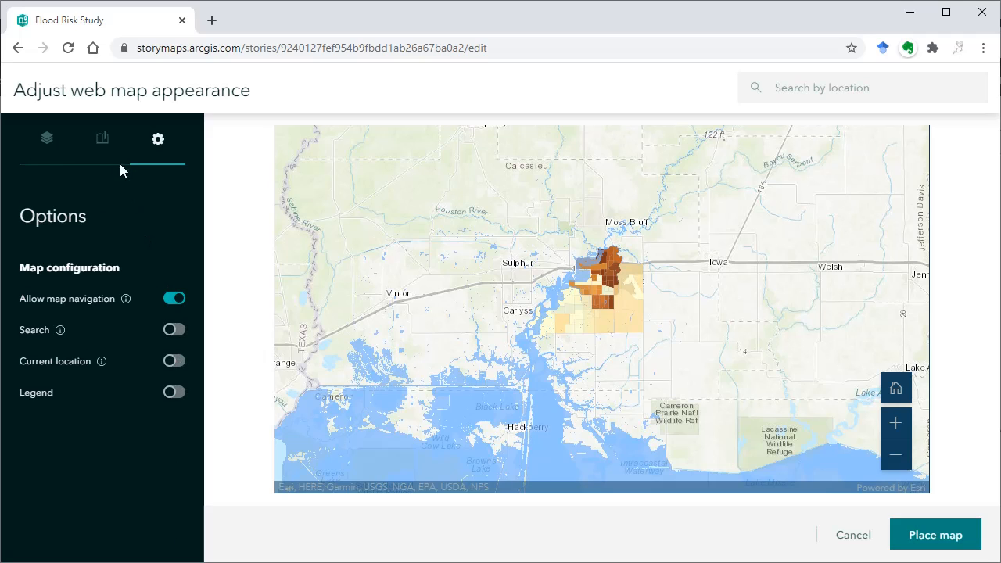
left_click(62, 154)
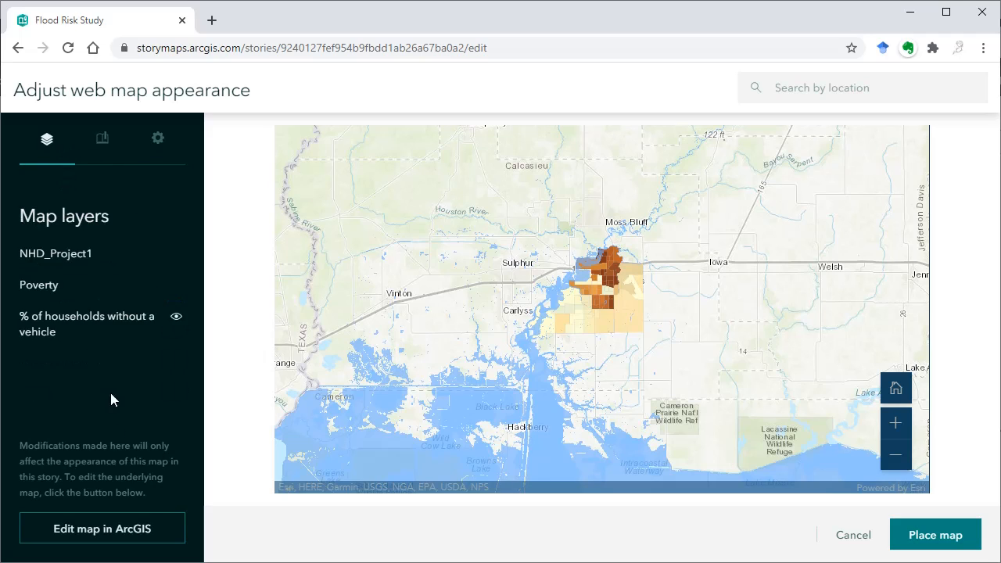
- Switch to ArcGIS Online to edit the underlying map, and open the Lake Charles web map from My Content in the classic Map Viewer
left_click(134, 532)
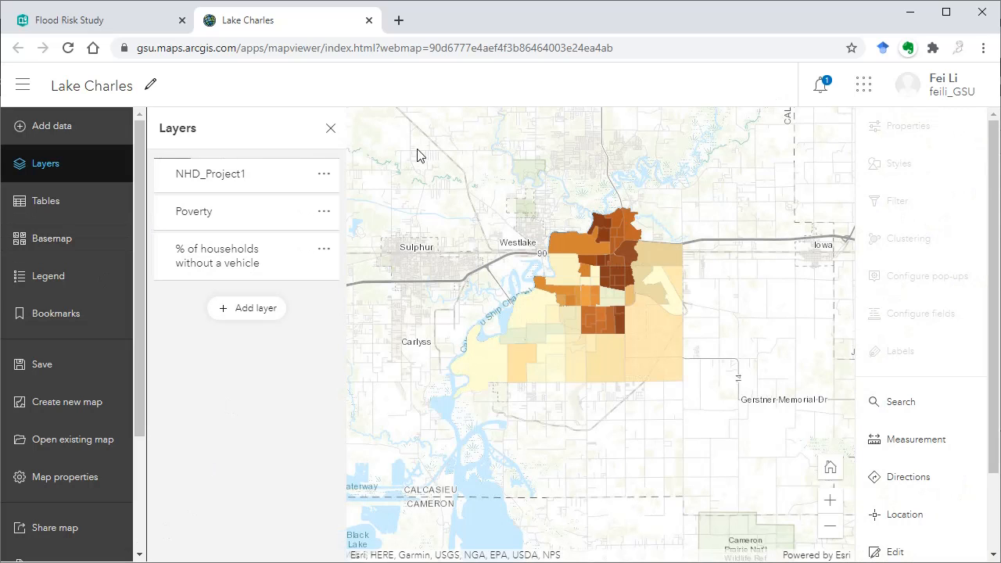
left_click(23, 86)
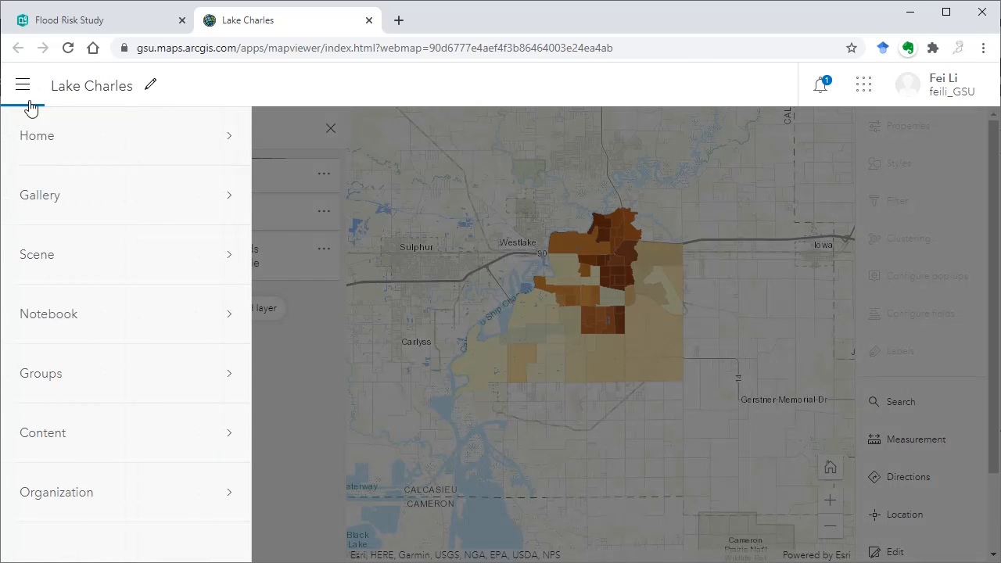
left_click(77, 444)
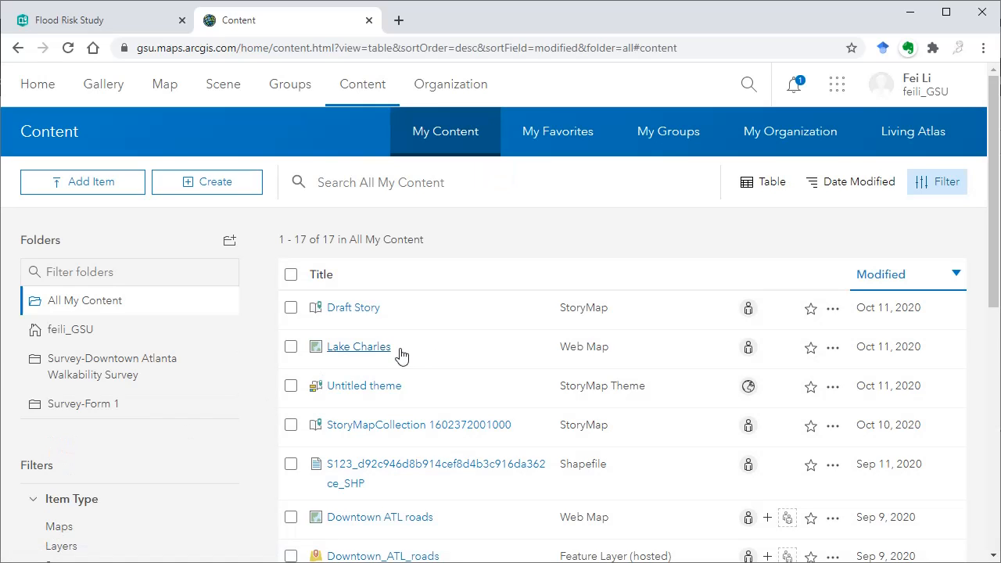
left_click(365, 356)
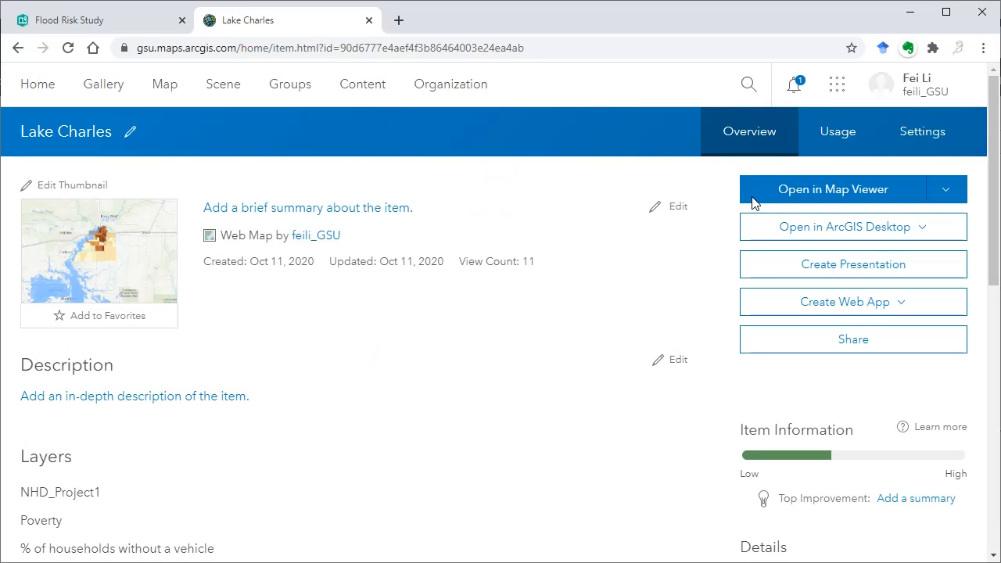
left_click(790, 192)
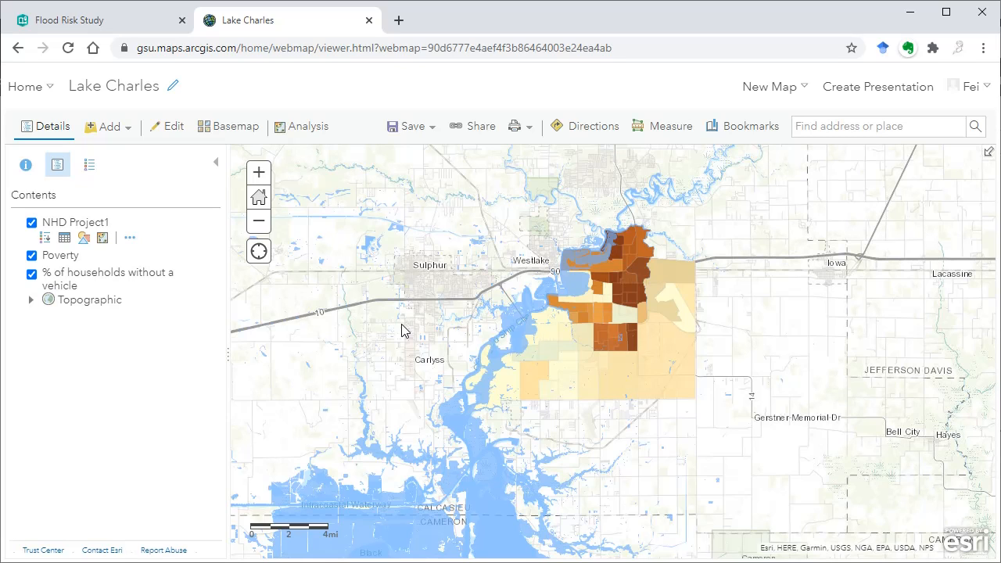
- Review the file formats accepted for adding a layer from a file, without importing anything
left_click(109, 127)
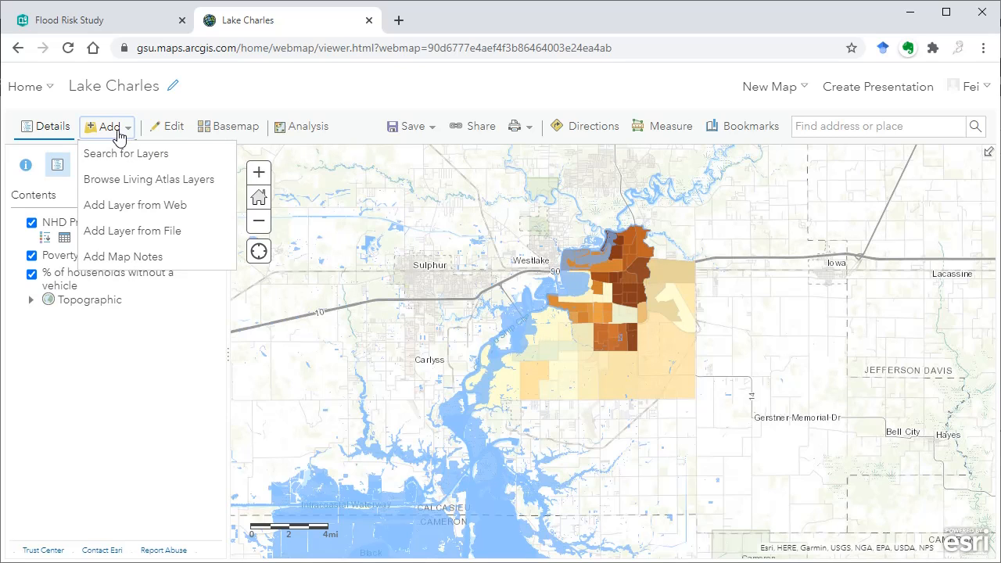
left_click(159, 235)
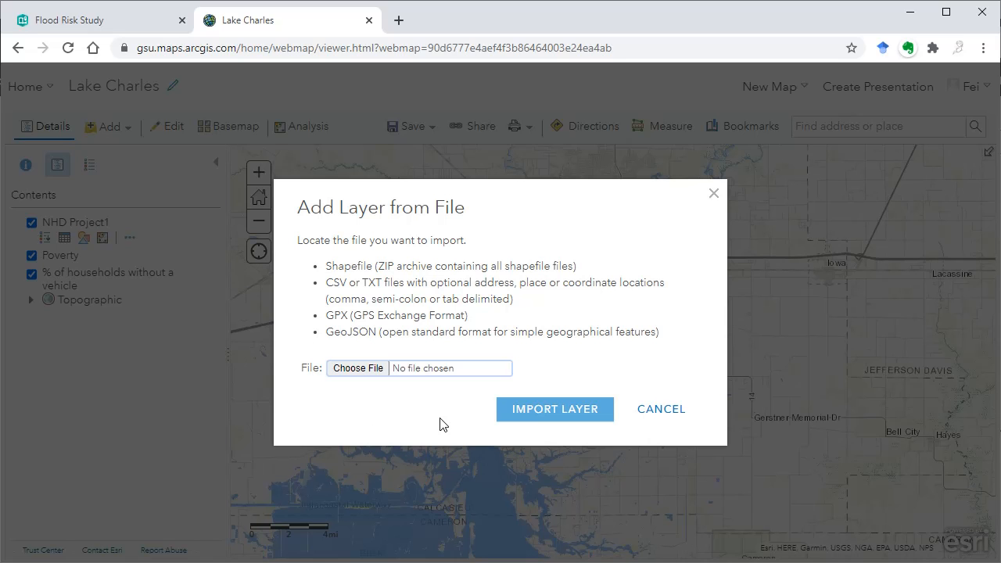
left_click(660, 409)
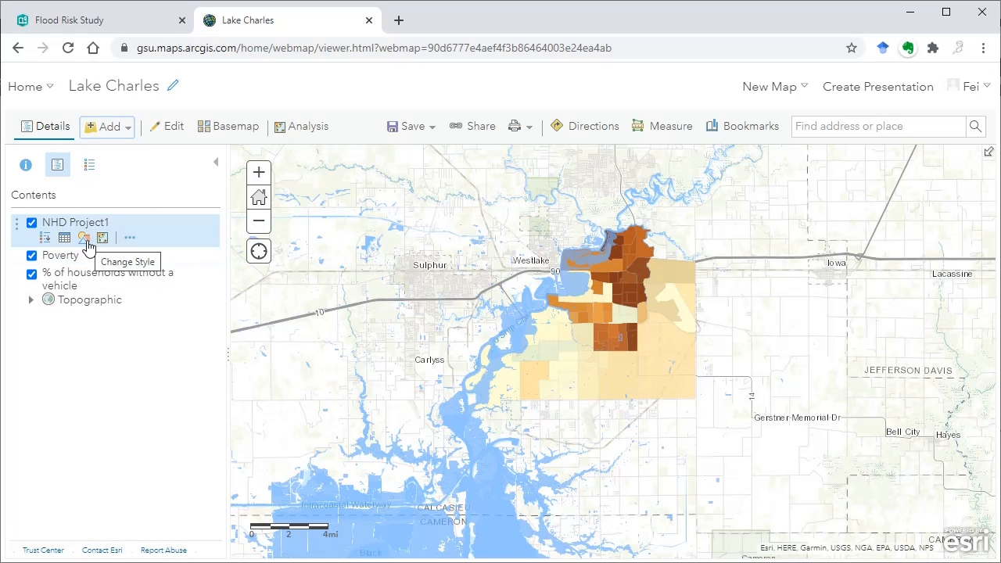
- Change the Poverty layer's style to Show location only, with a single symbol
mouse_move(77, 261)
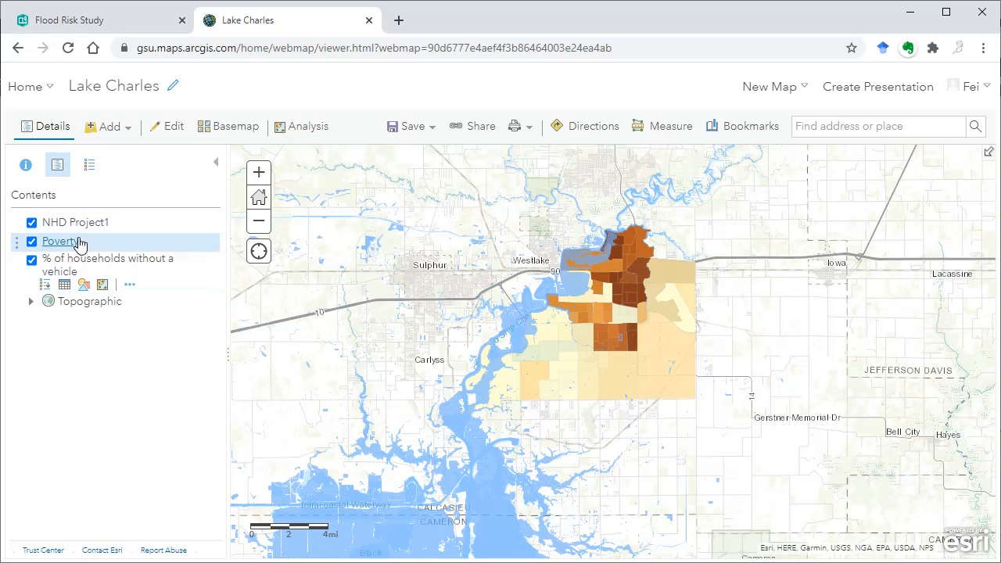
left_click(82, 260)
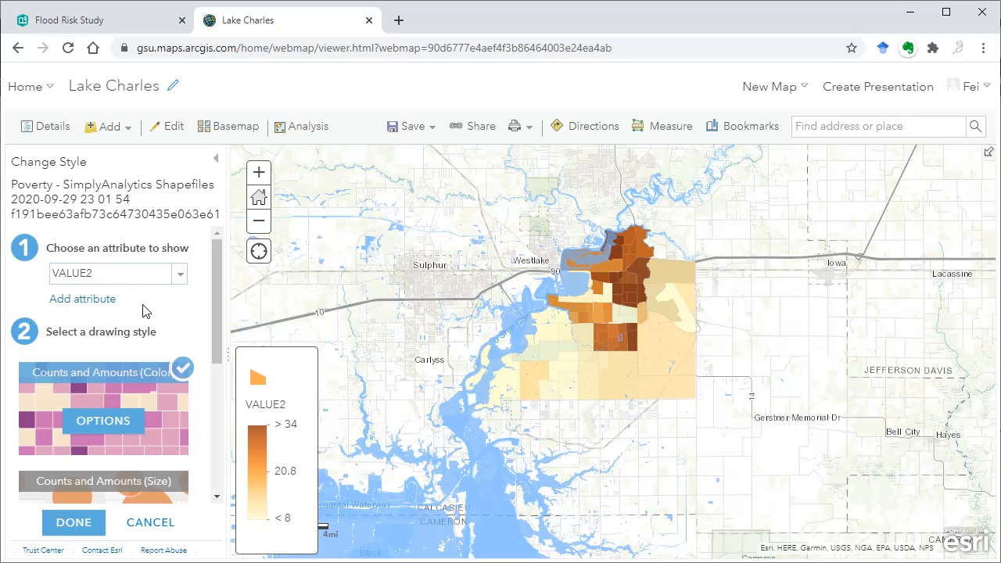
left_click(176, 280)
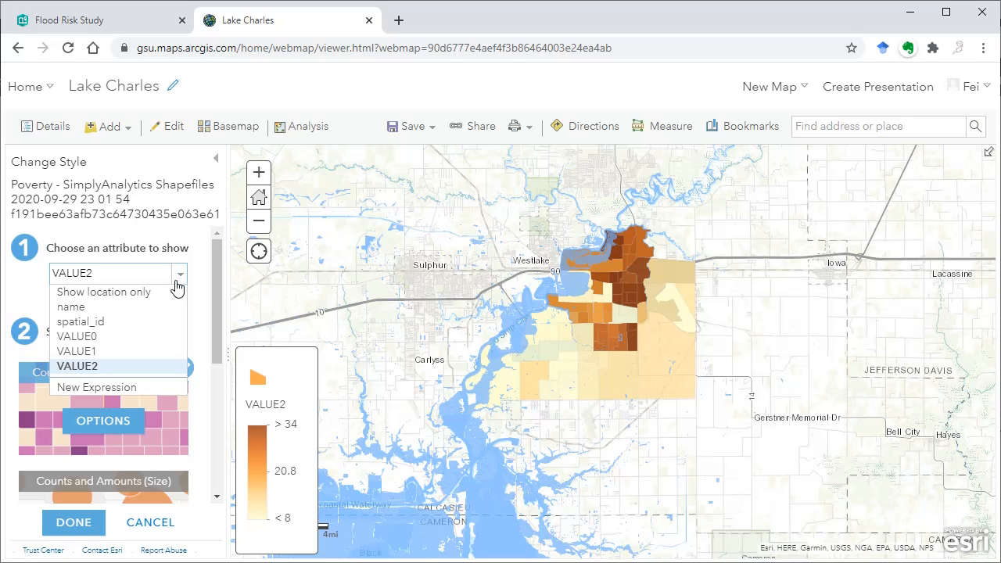
left_click(100, 292)
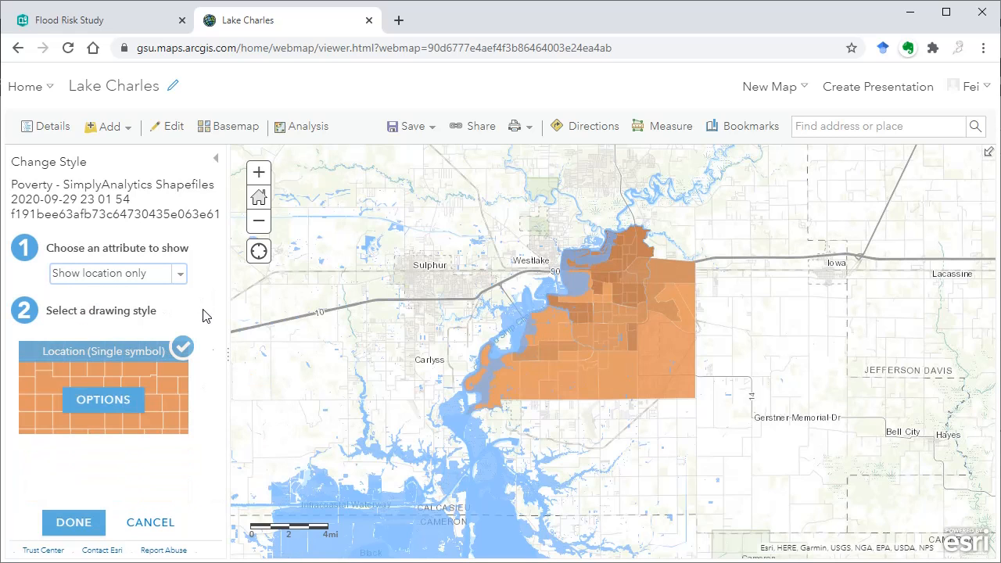
- Set the fill color of the Poverty layer's symbol to light mint, #BEFFE8
left_click(119, 402)
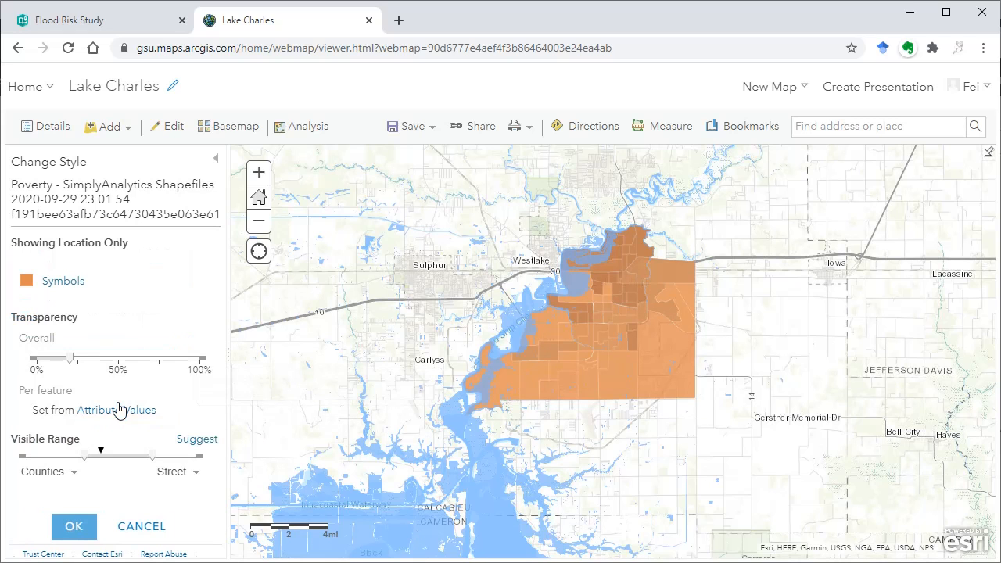
left_click(27, 281)
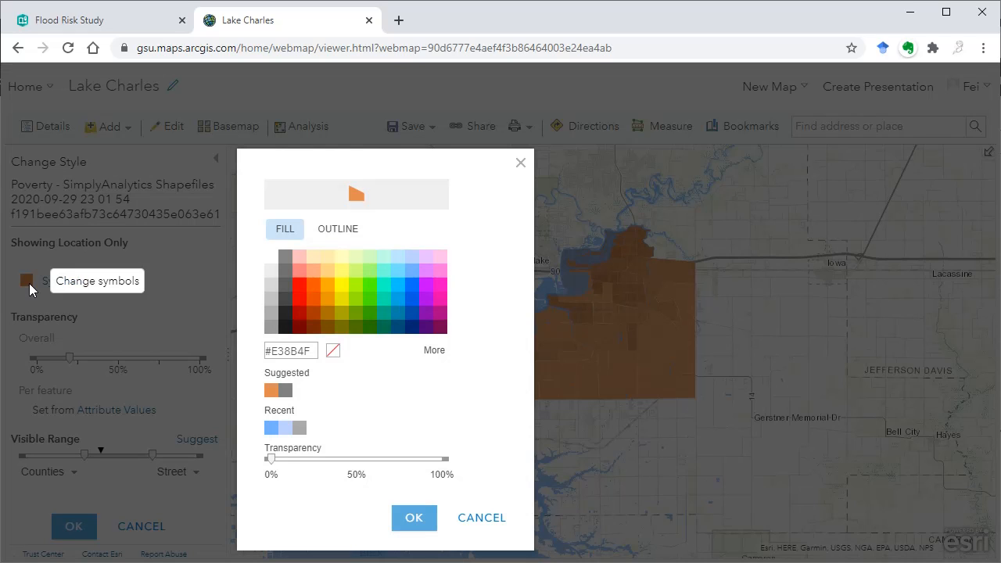
left_click(383, 257)
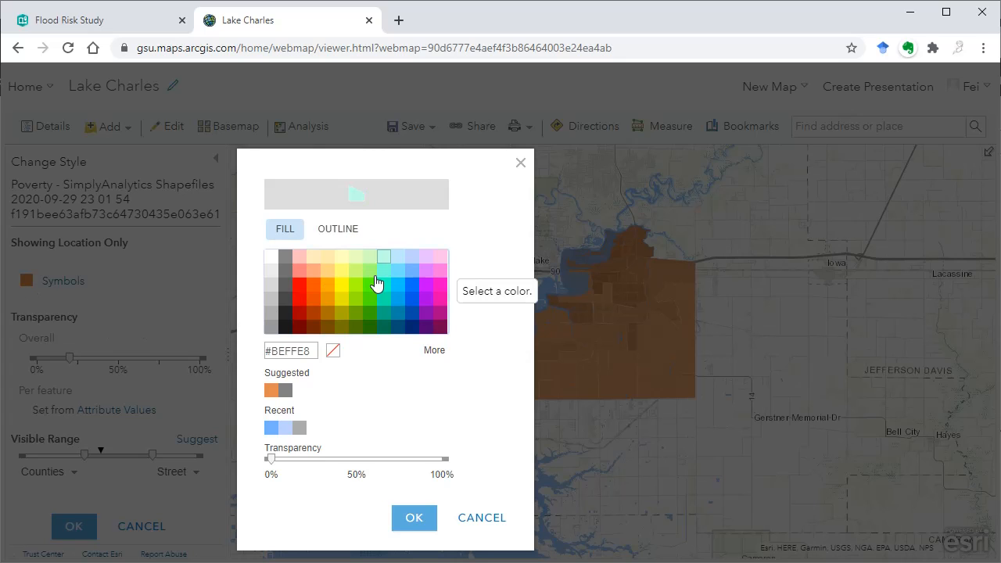
left_click(414, 518)
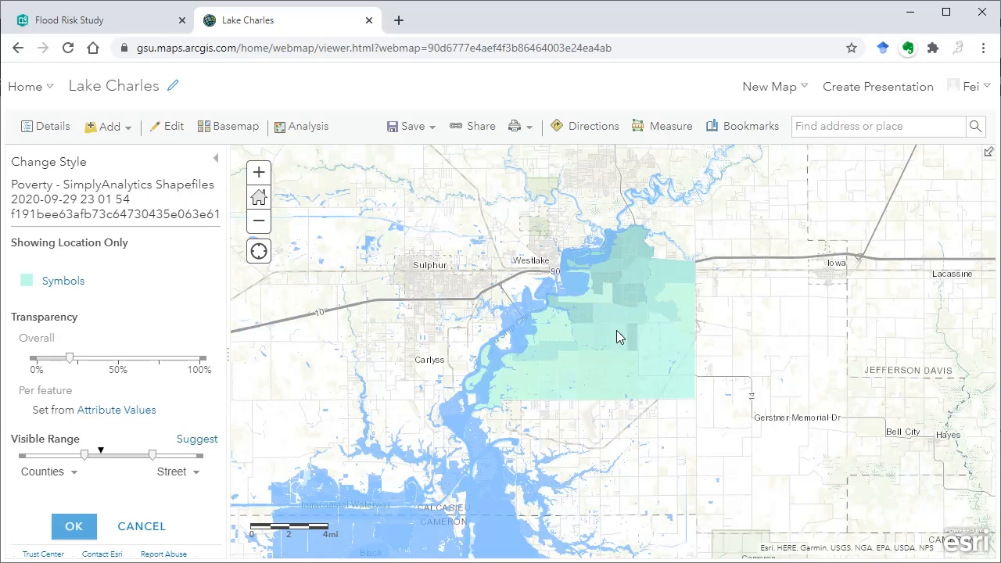
- Slightly lower the Poverty layer's overall transparency and review the fields available for attribute-based transparency without applying one
mouse_move(71, 358)
left_mouse_down()
mouse_move(29, 359)
mouse_move(78, 361)
mouse_move(68, 361)
left_mouse_up()
left_click(125, 410)
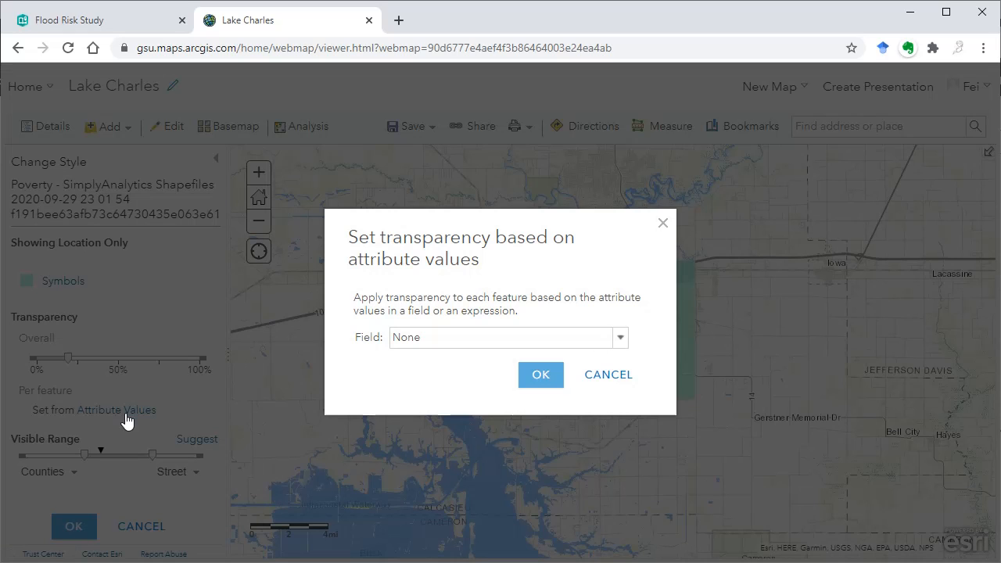
left_click(513, 339)
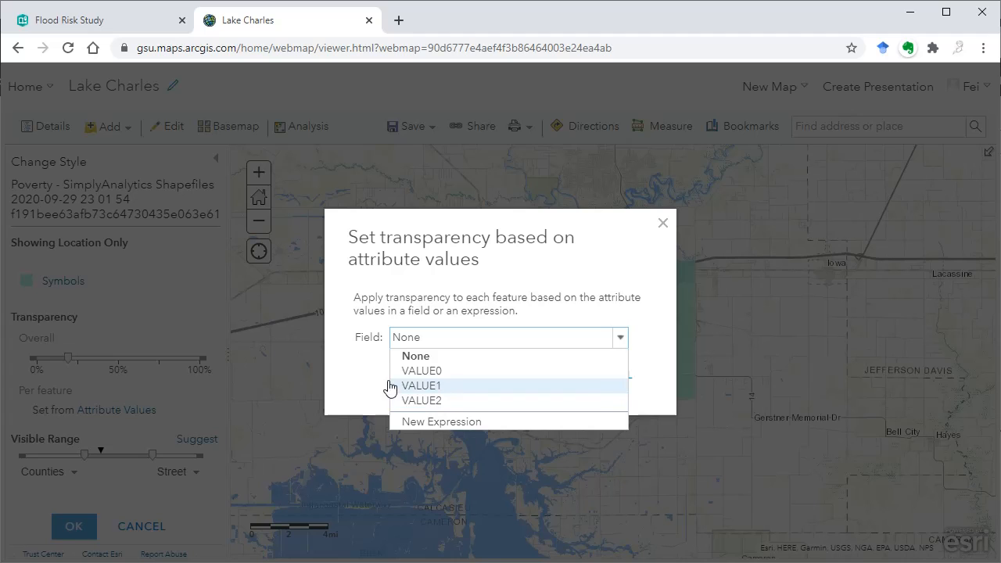
left_click(347, 397)
left_click(608, 375)
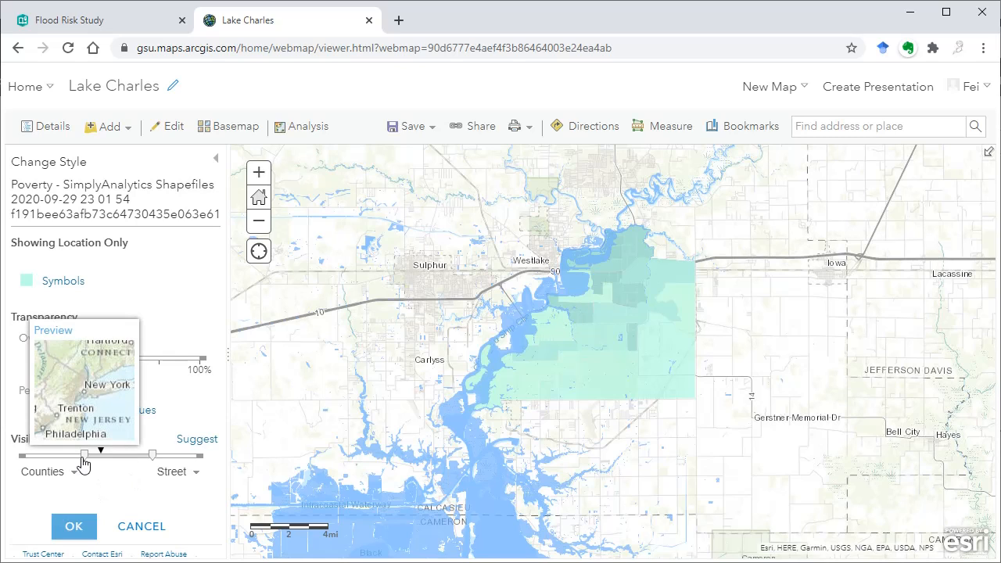
- Try starting the Poverty layer's visible range at Cities, return it to County, and discard the layer's style changes
left_click_drag(85, 455, 106, 459)
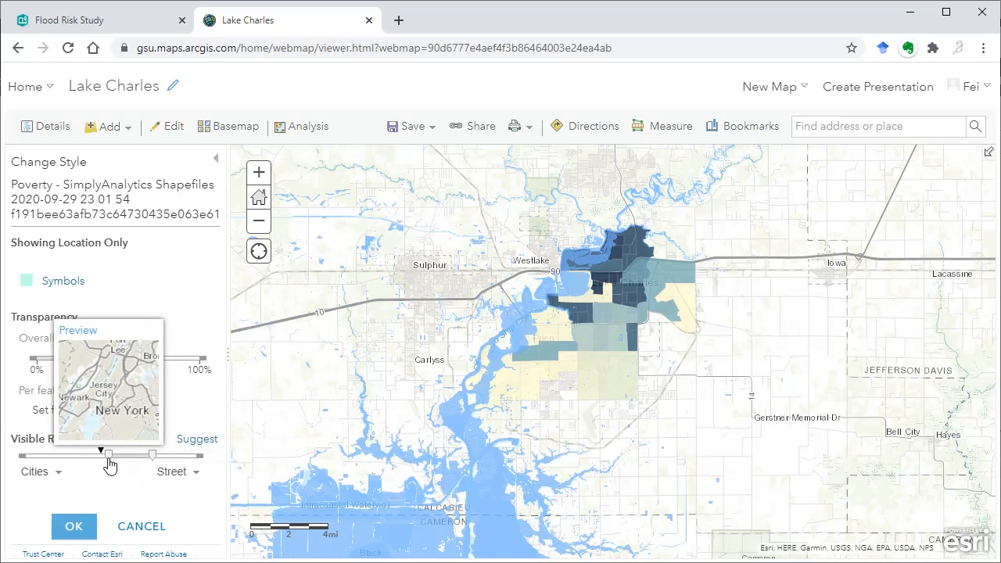
scroll(685, 354, "up", 1)
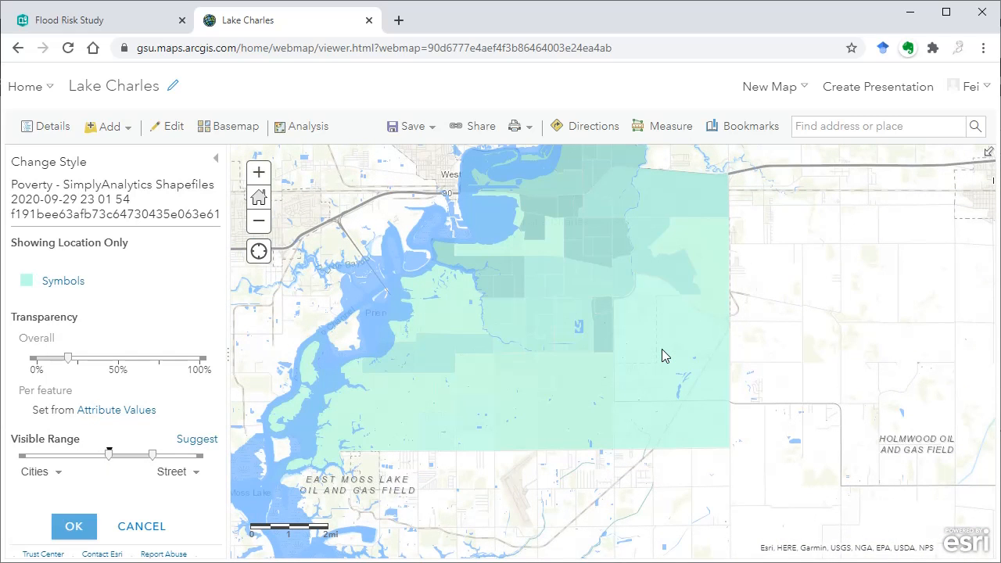
scroll(662, 356, "down", 1)
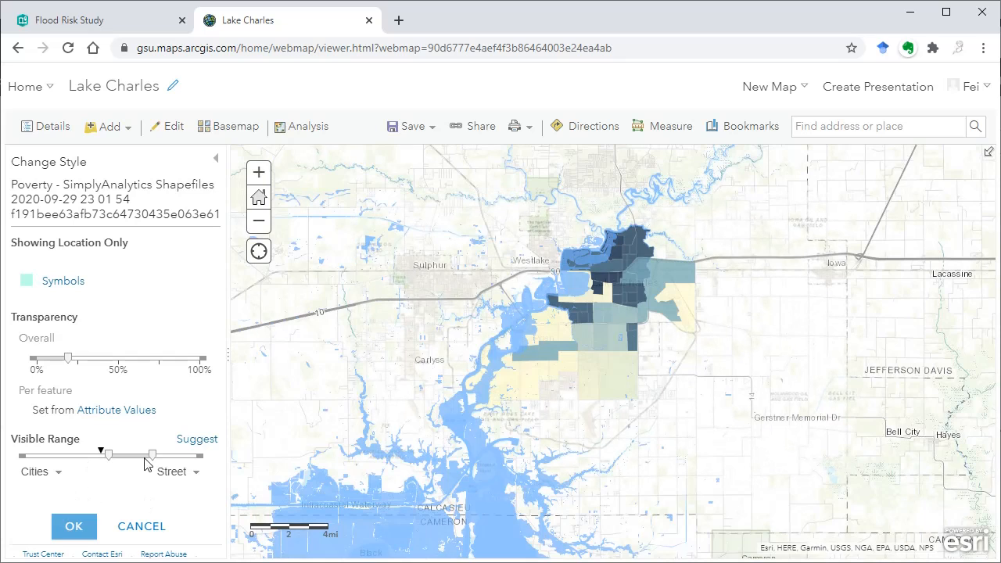
left_click_drag(107, 460, 87, 465)
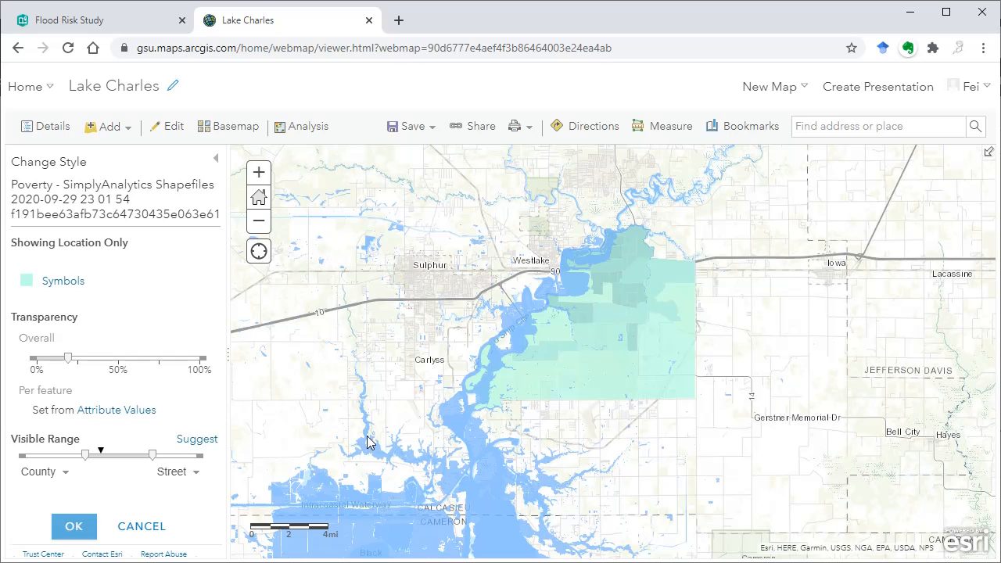
left_click(74, 529)
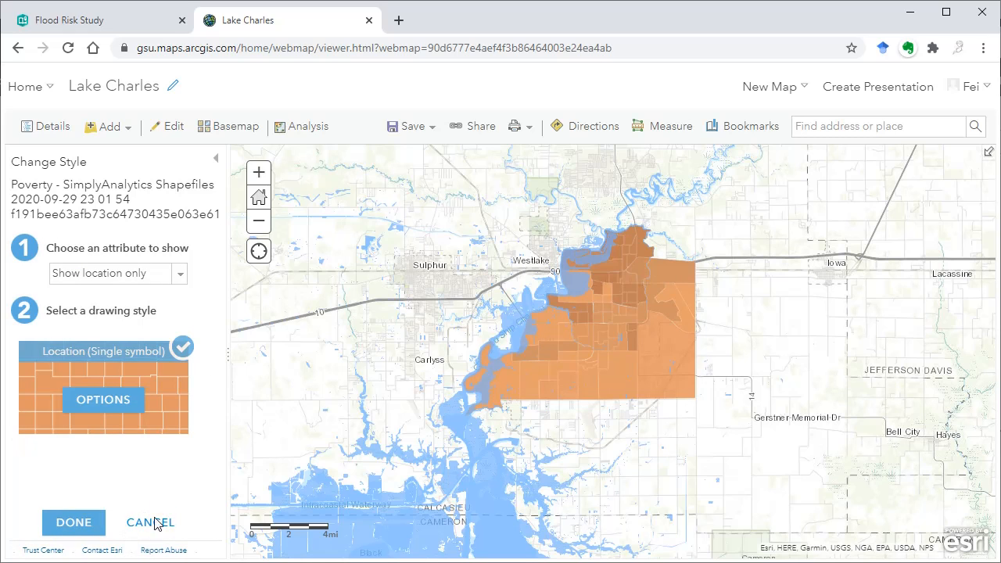
left_click(145, 530)
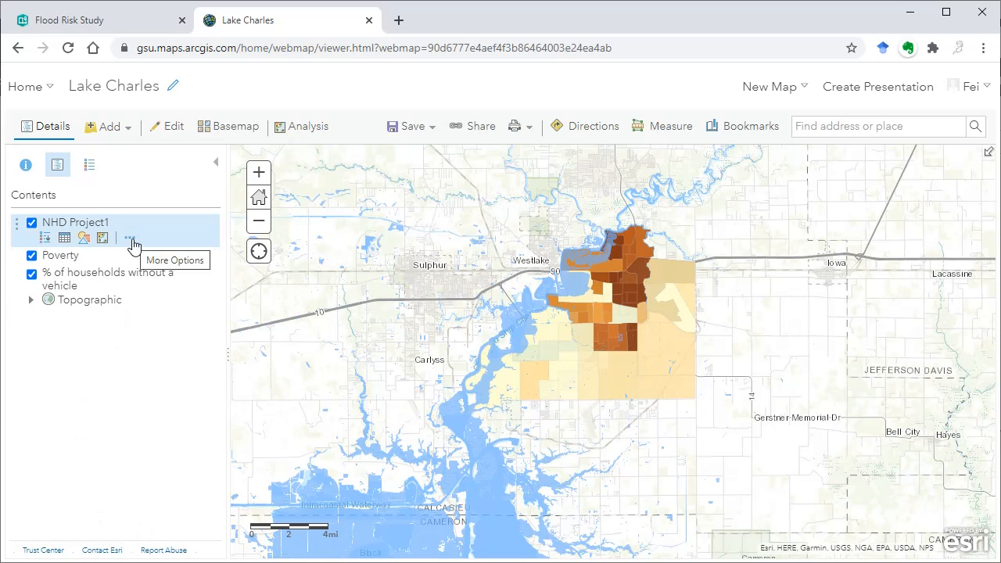
- Review the additional options offered for the NHD Project1 layer without applying any
left_click(130, 240)
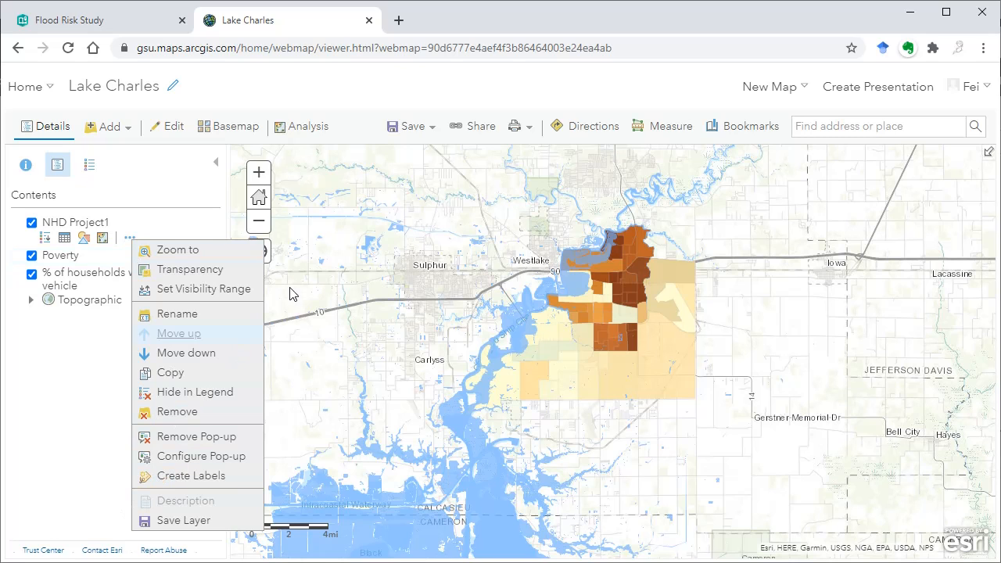
left_click(341, 98)
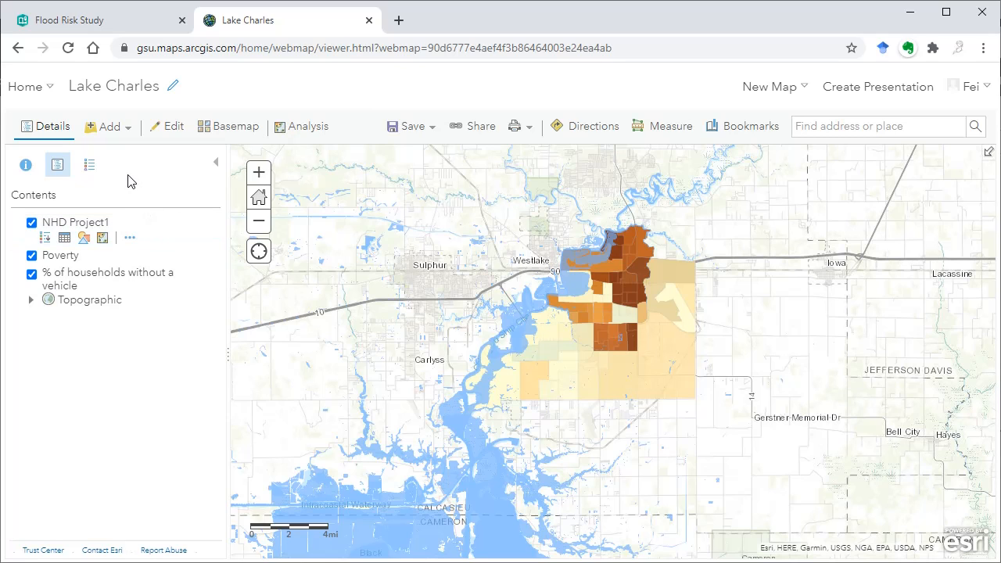
- Create a Map Notes layer from the Map Notes template and look over the available basemaps
left_click(103, 127)
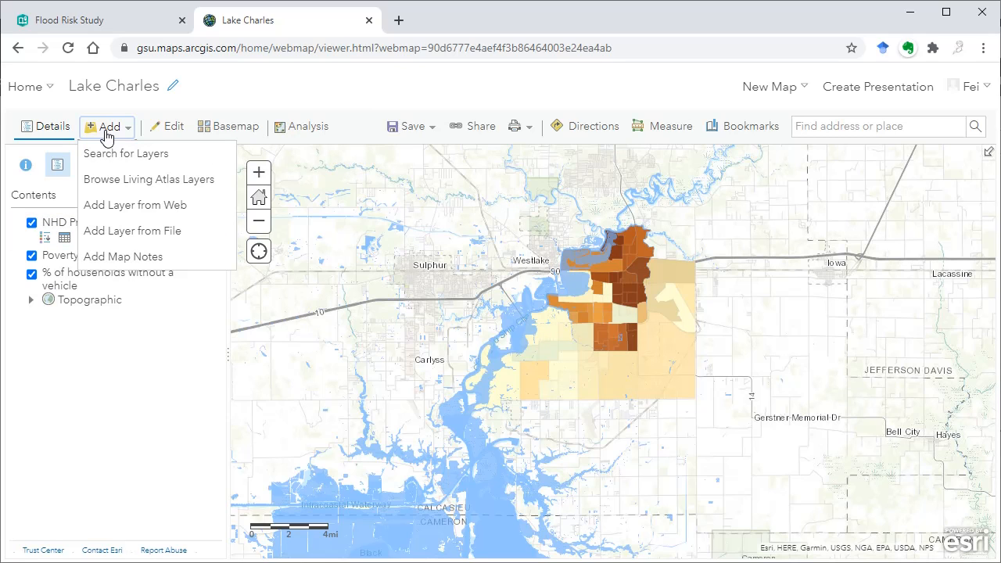
left_click(115, 258)
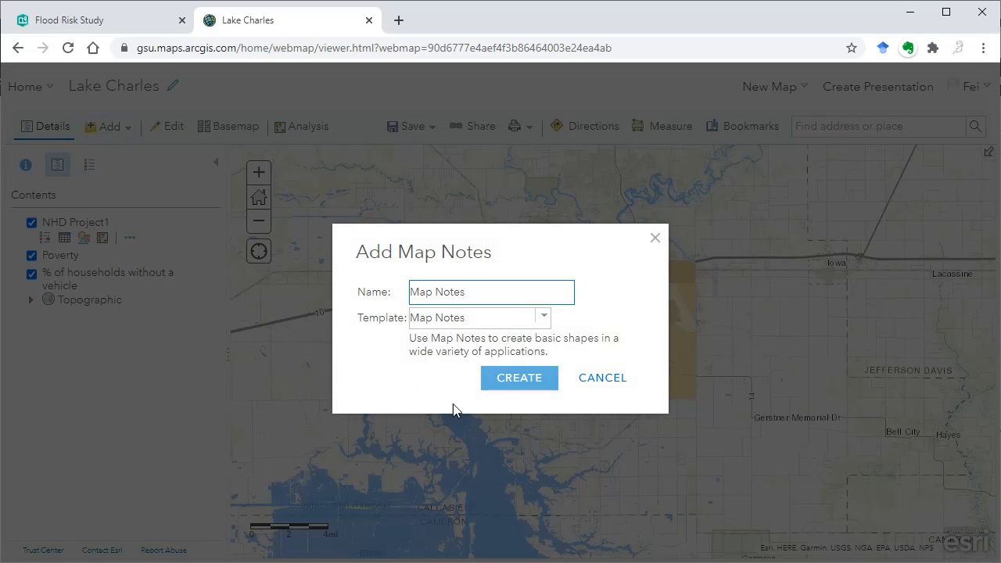
left_click(533, 382)
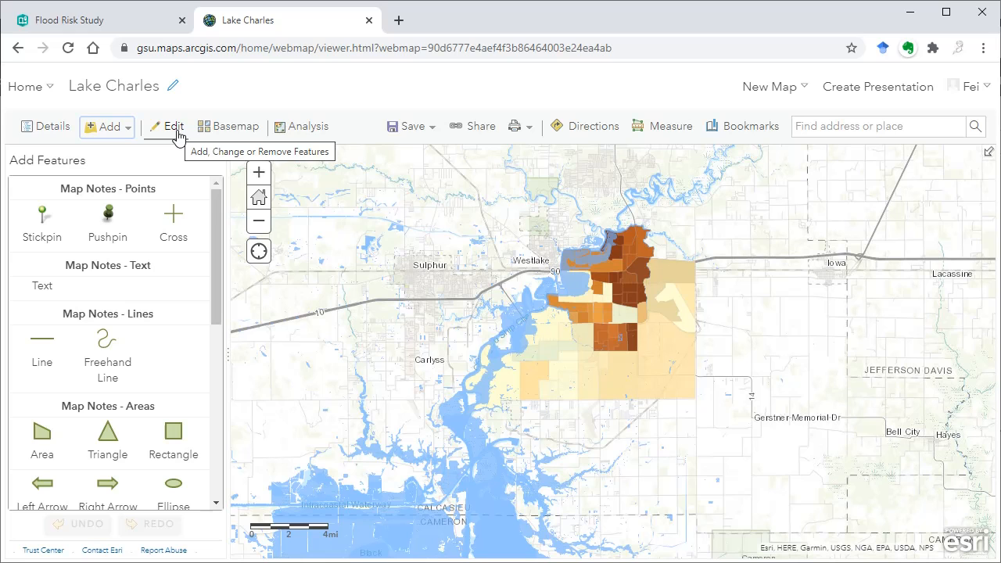
left_click(238, 128)
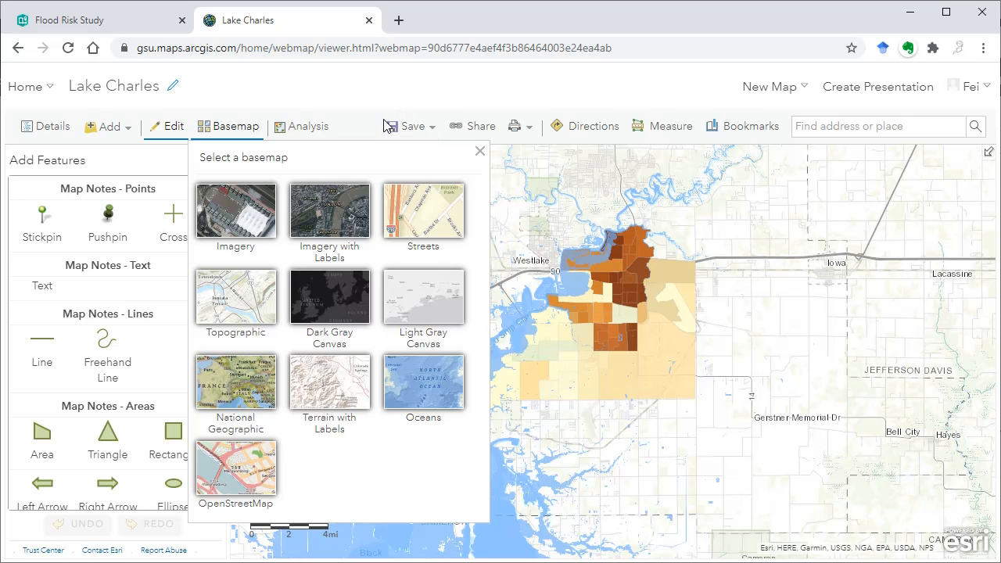
- Return to the Flood Risk Study story and embed the copied CARTO map link between the Lake Charles map and the Hurricane Laura heading
left_click(131, 26)
left_click(913, 541)
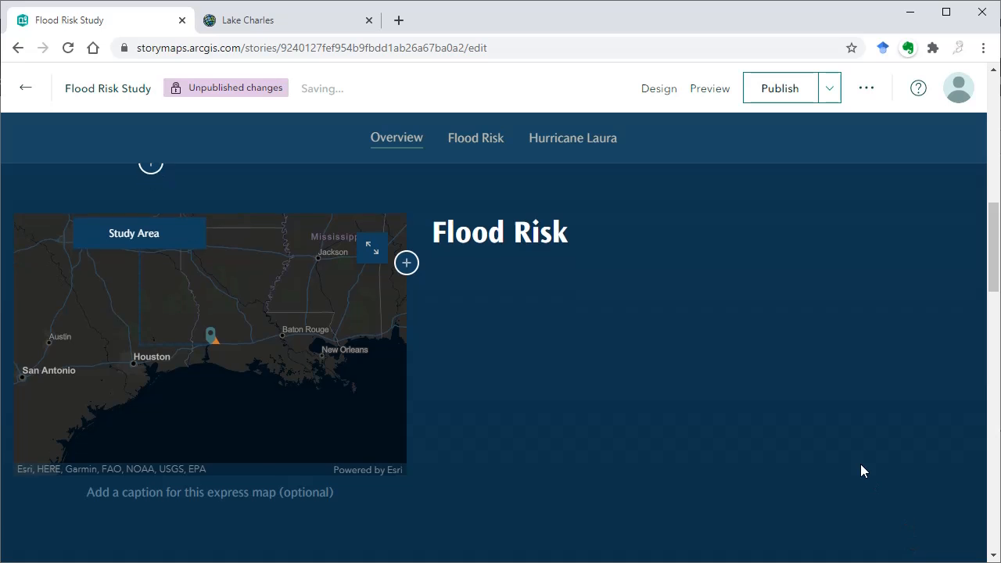
scroll(860, 464, "down", 3)
scroll(860, 464, "down", 5)
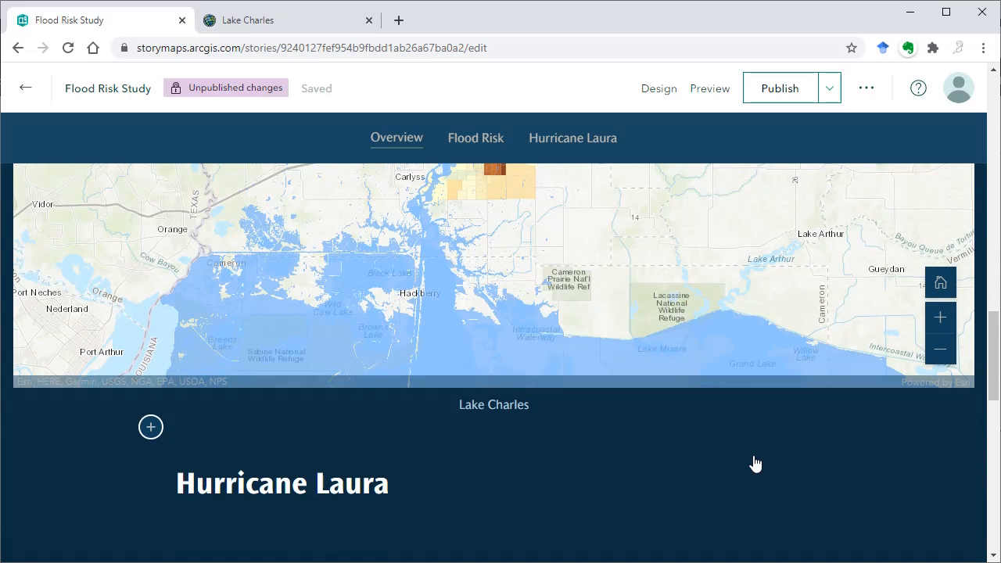
scroll(755, 463, "down", 1)
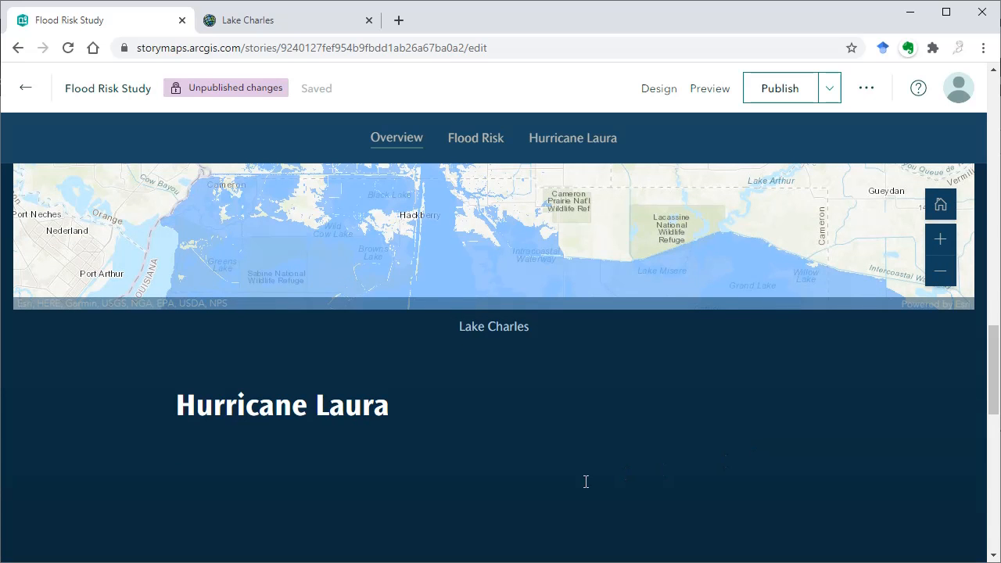
left_click(150, 349)
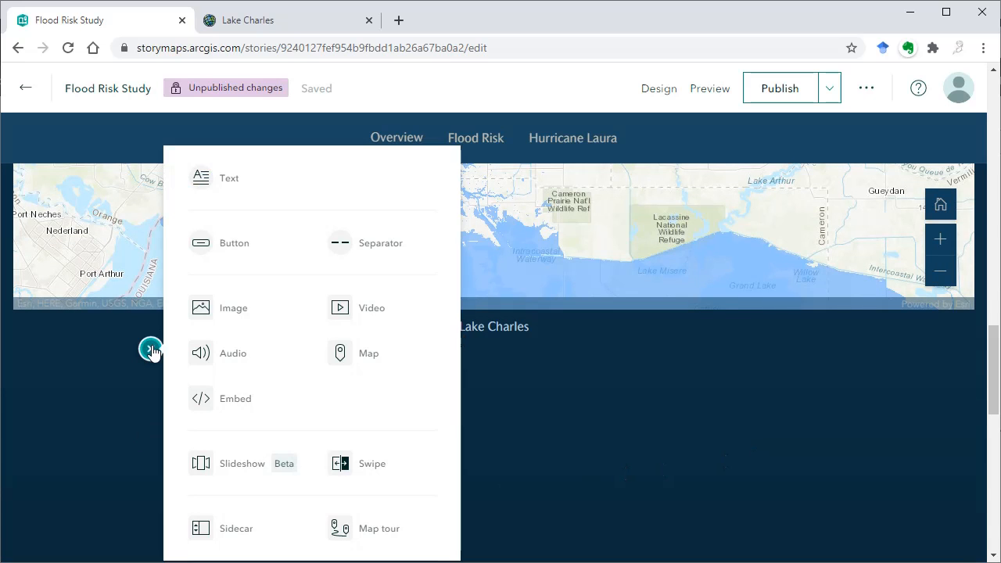
left_click(223, 403)
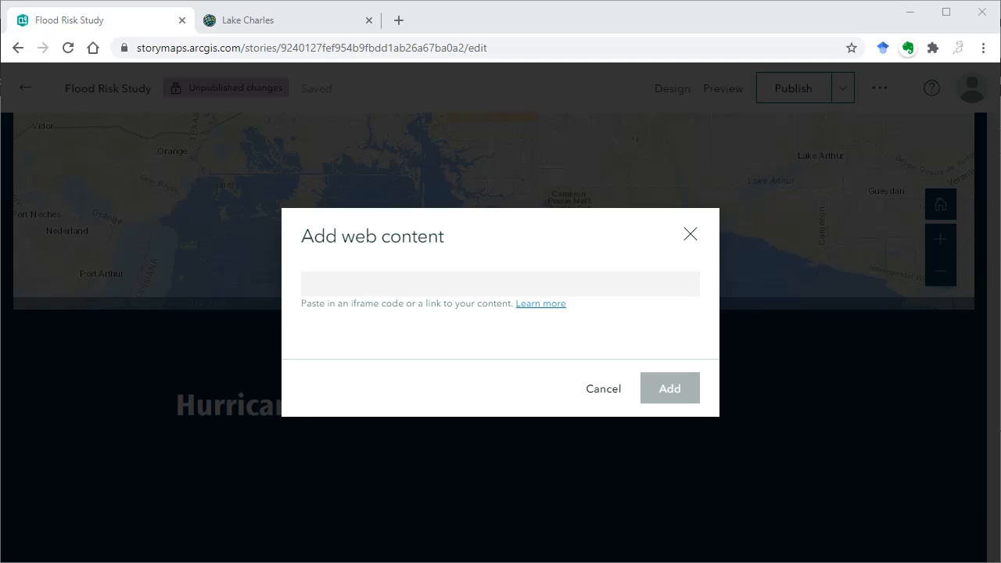
left_click(397, 276)
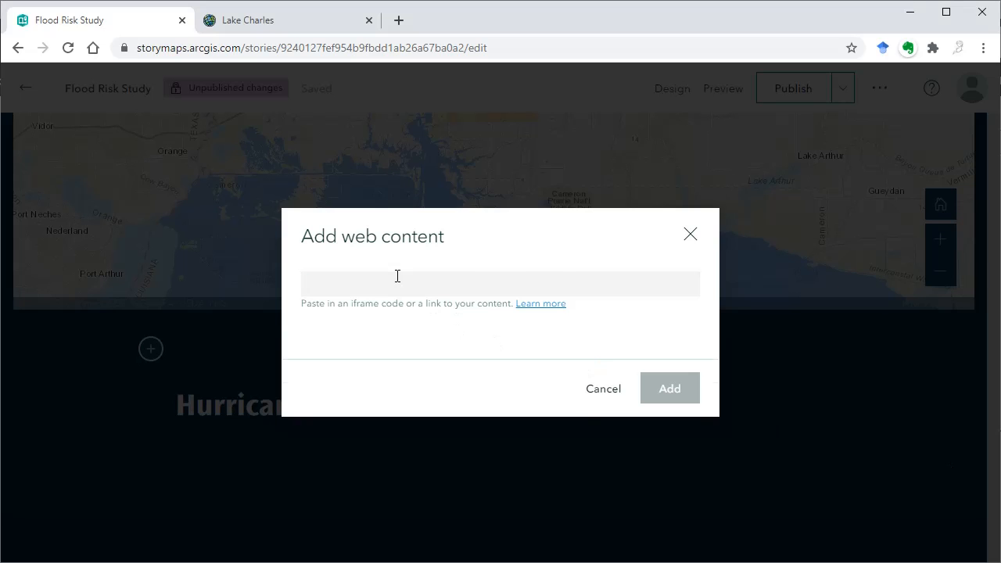
key("ctrl+v")
left_click(685, 410)
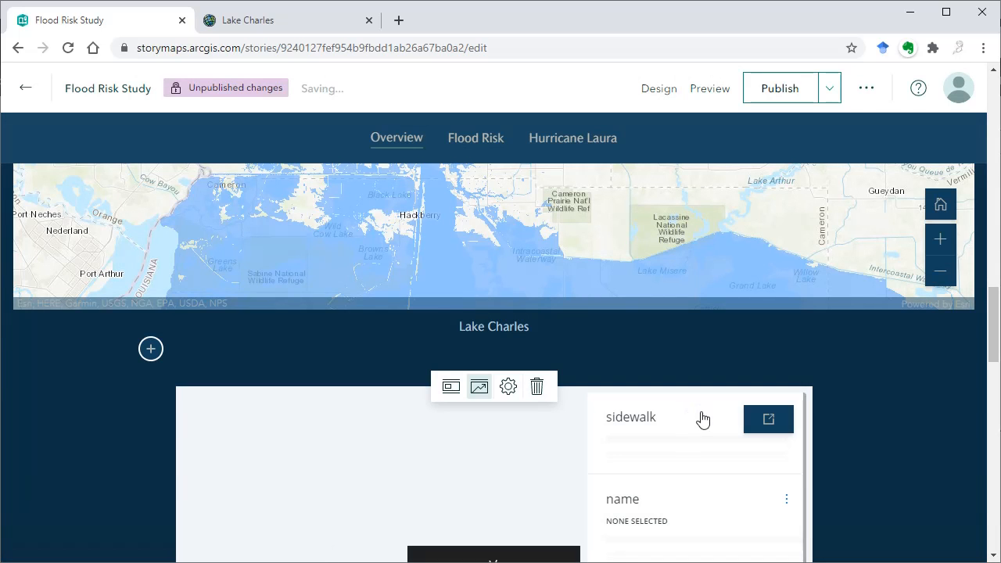
- Explore the embedded Project 1 map in the story, checking its interactive streets, housing points and data widgets
scroll(855, 375, "down", 3)
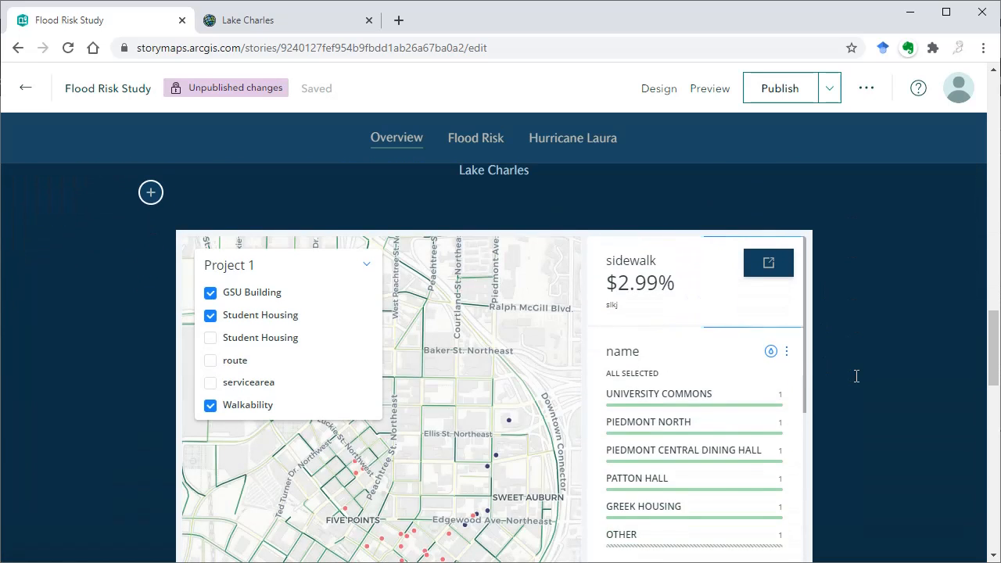
left_click(510, 407)
left_click_drag(376, 392, 477, 409)
left_click_drag(463, 344, 433, 431)
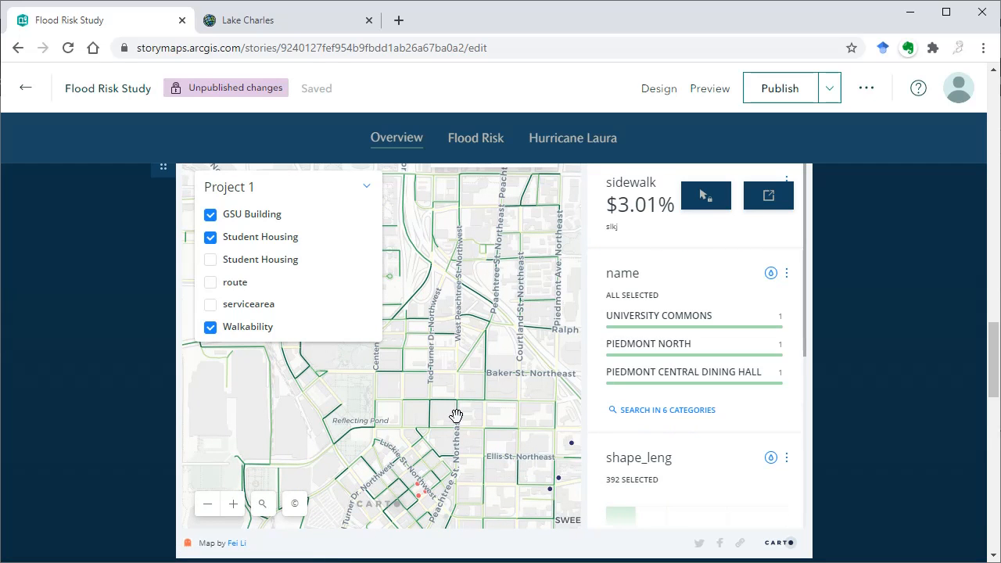
left_click_drag(457, 420, 387, 397)
left_click_drag(476, 453, 372, 347)
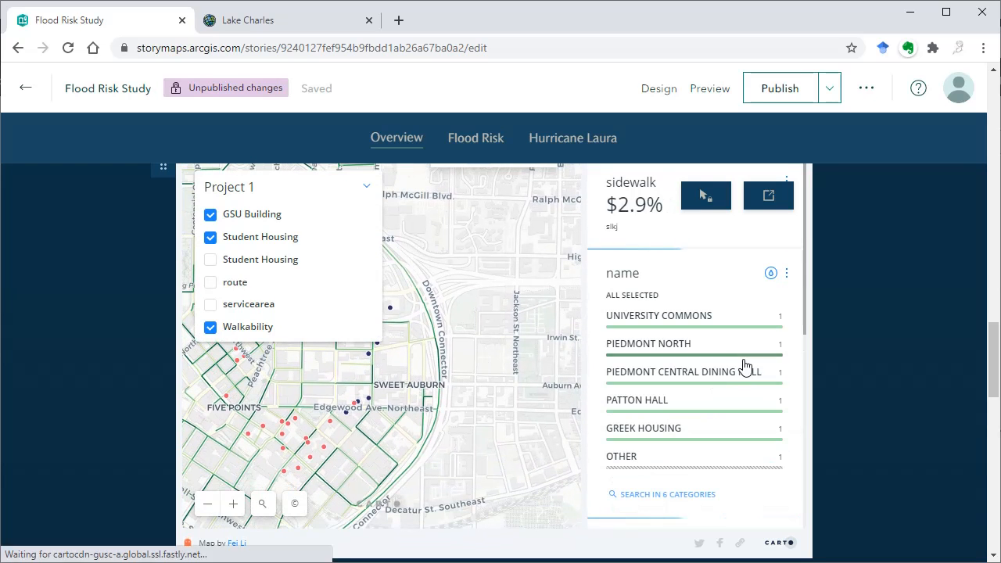
- Display the embedded Project 1 map as a card, test its link to the CARTO map, and return to the story
scroll(839, 358, "up", 1)
mouse_move(737, 355)
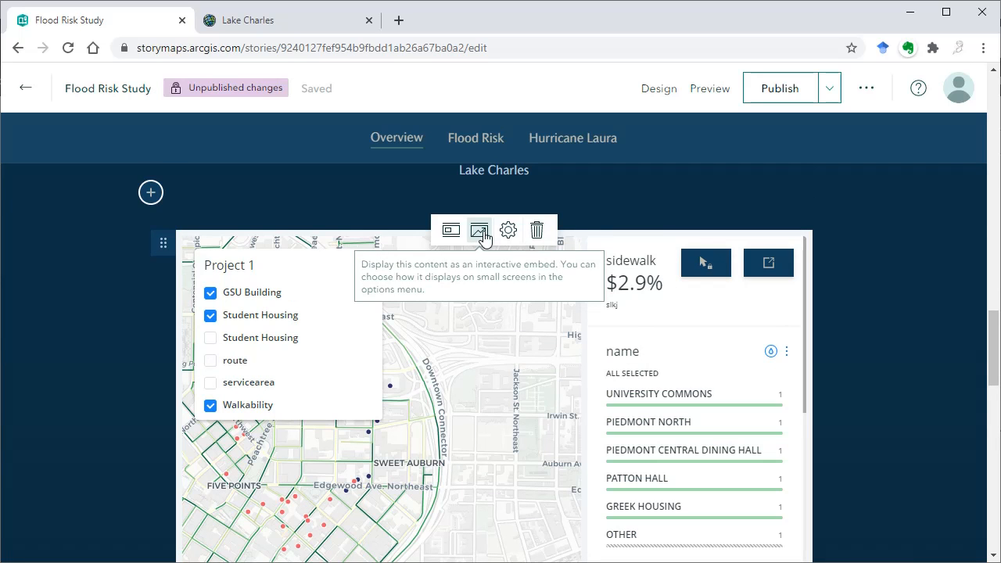
left_click(450, 233)
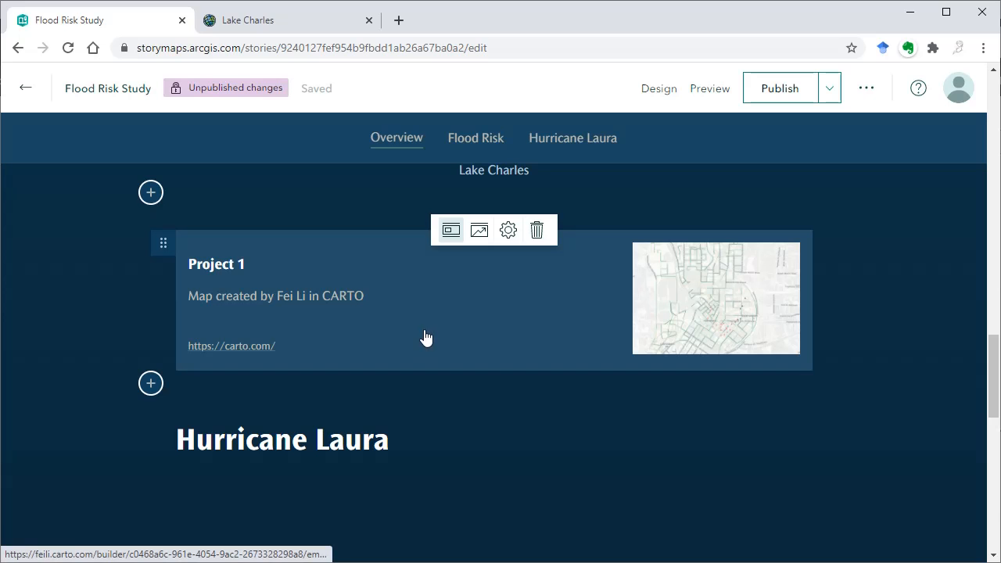
left_click(331, 313)
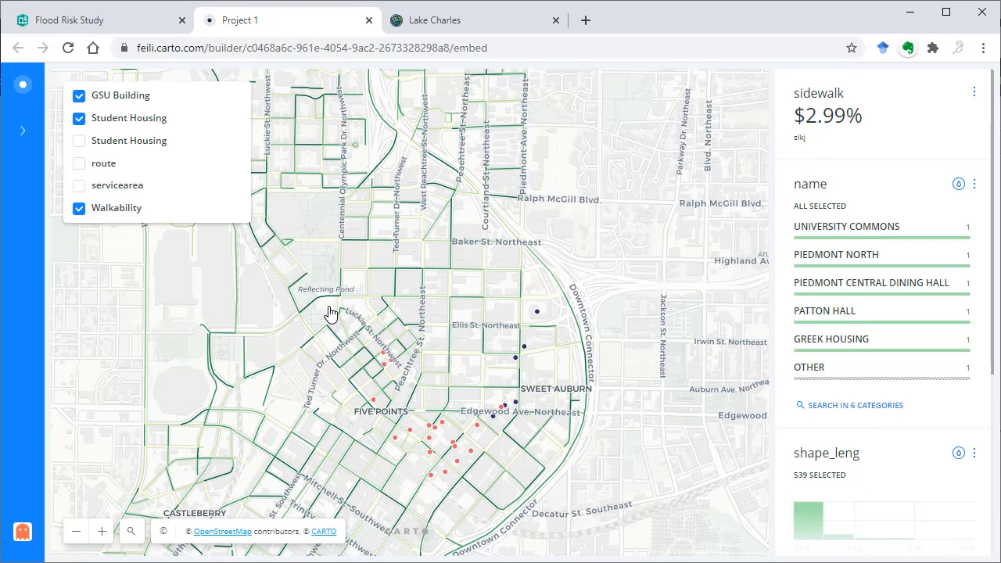
left_click(134, 26)
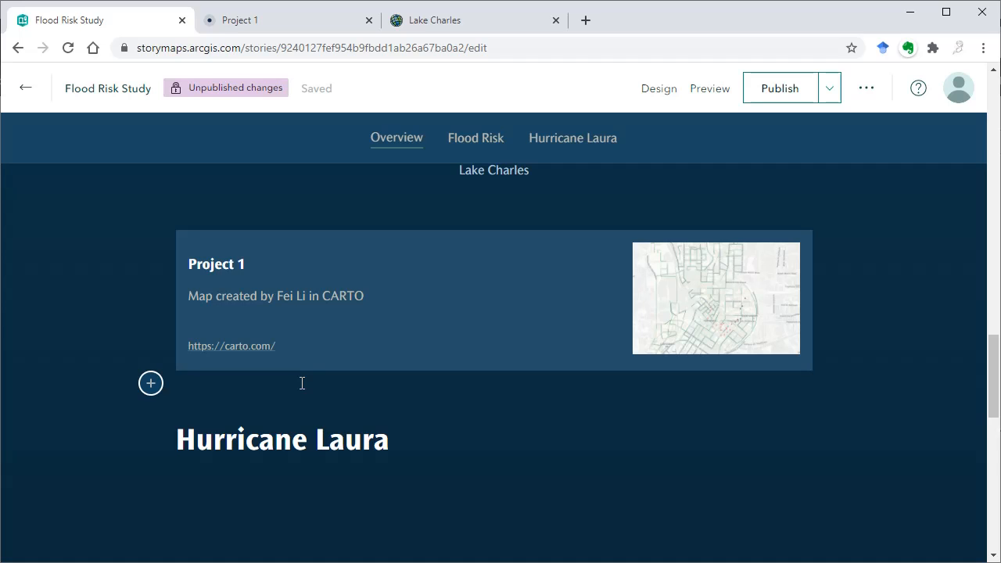
- Embed the copied ArcGIS Survey123 link as web content below the Hurricane Laura heading
mouse_move(368, 351)
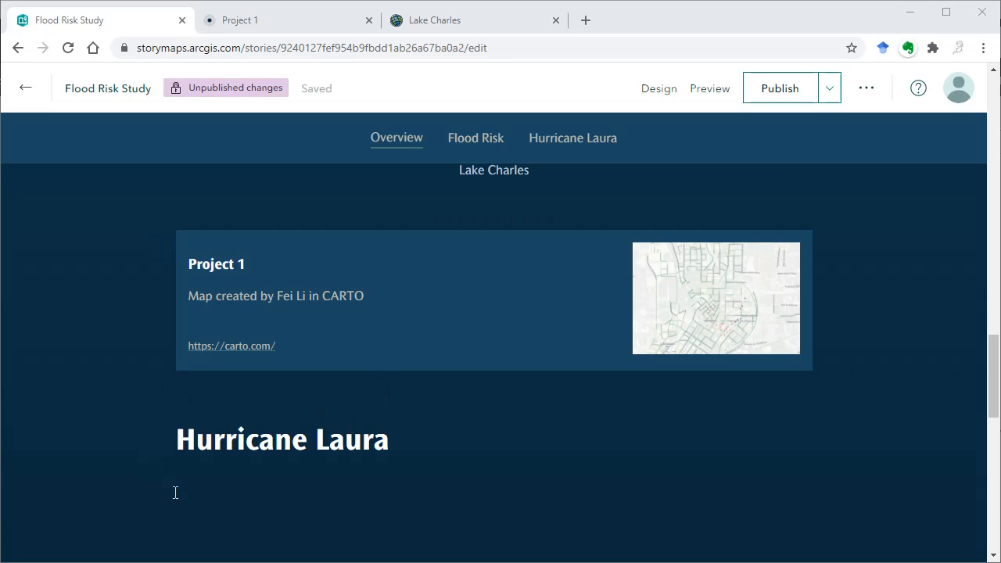
left_click(149, 473)
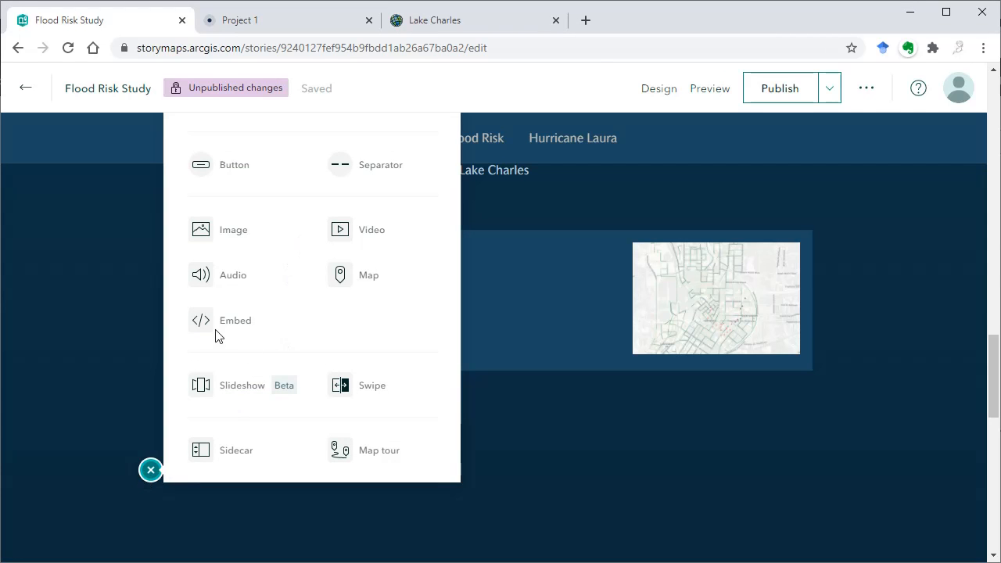
left_click(216, 322)
left_click(383, 280)
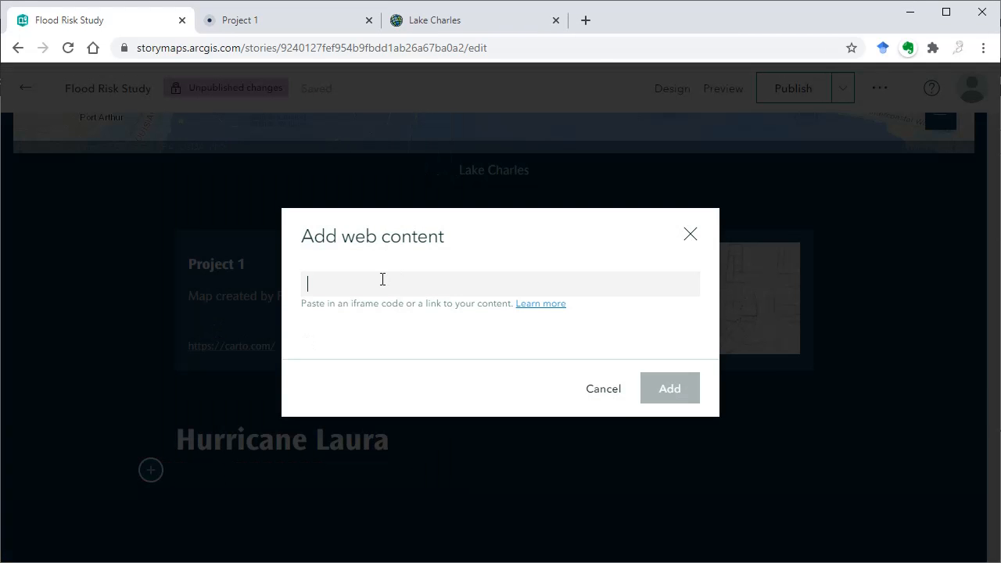
type("https://arcg.is/0S4fKe")
left_click(664, 395)
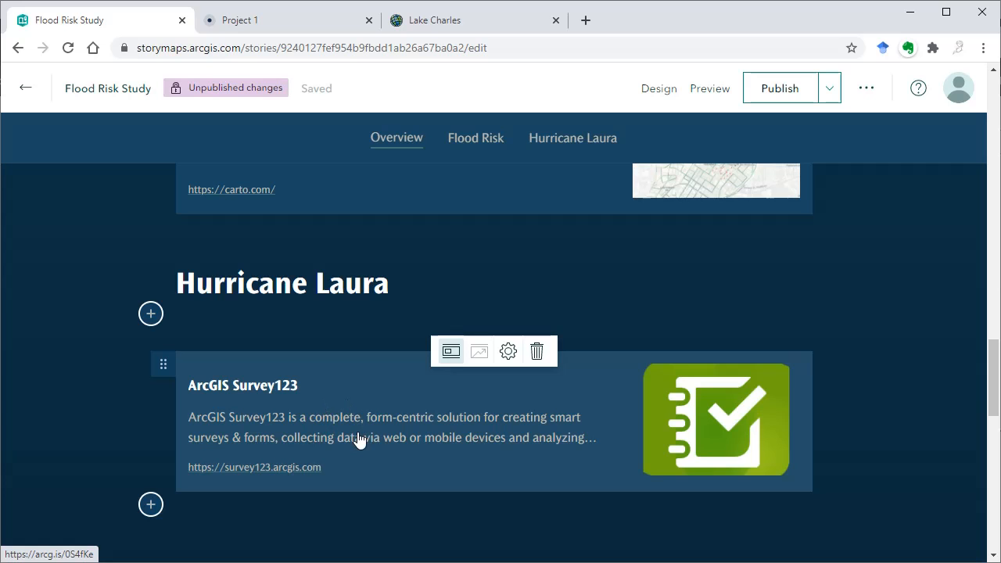
- Enable custom card details for the ArcGIS Survey123 card and save its title as Walkability Survey
left_click(509, 353)
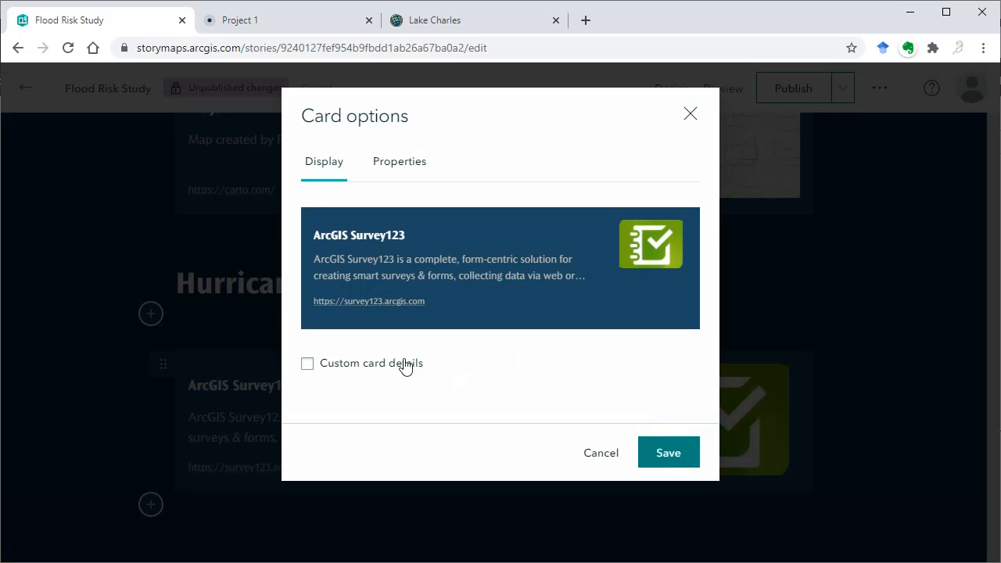
left_click(310, 369)
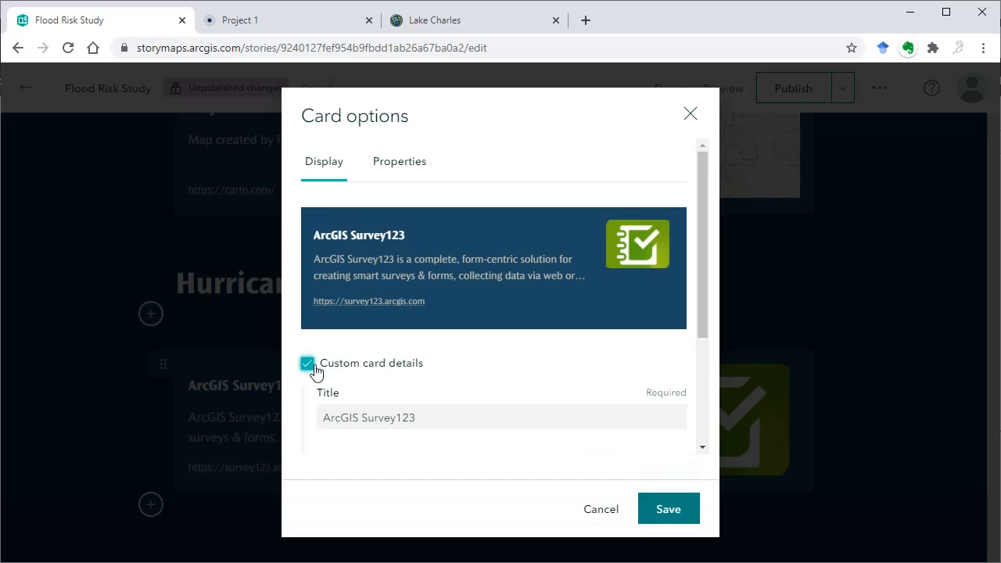
scroll(438, 379, "down", 1)
left_click_drag(417, 339, 313, 356)
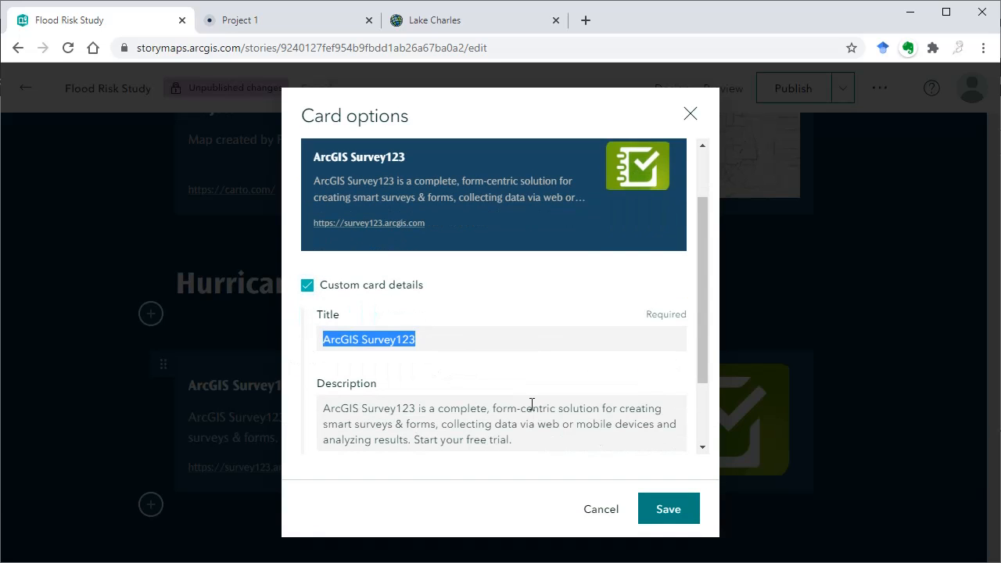
type("Walkability Survey")
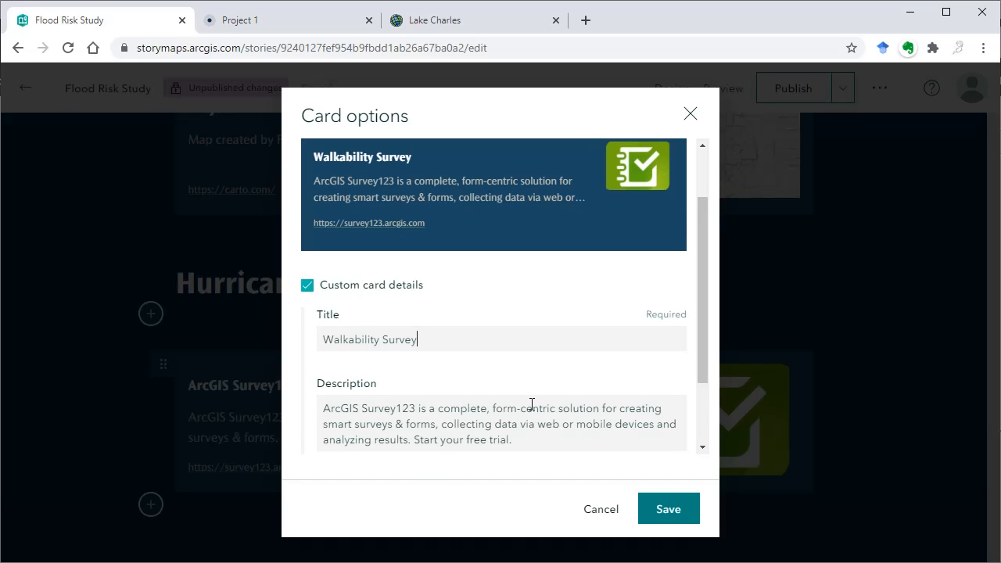
scroll(531, 405, "down", 1)
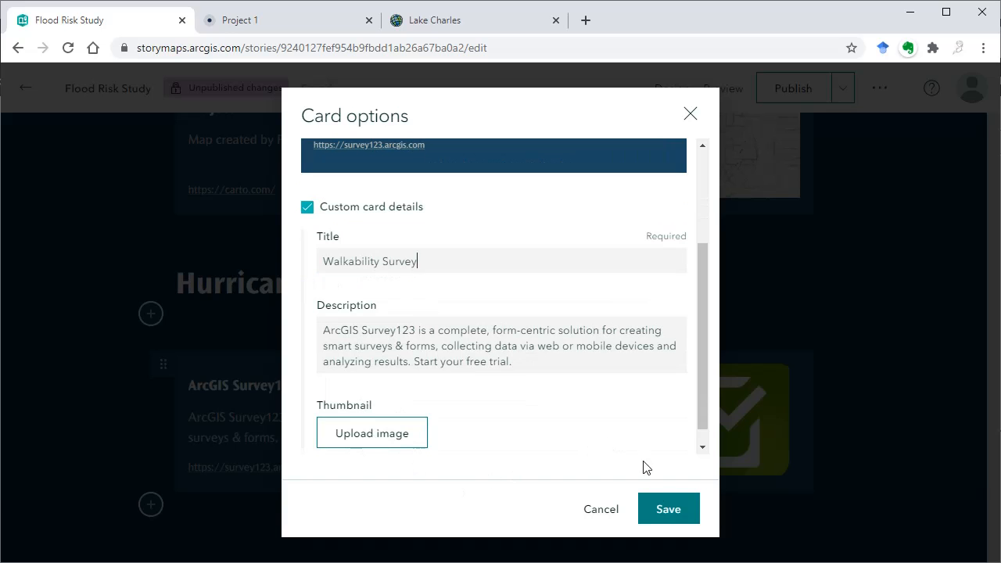
scroll(612, 414, "up", 2)
left_click(664, 509)
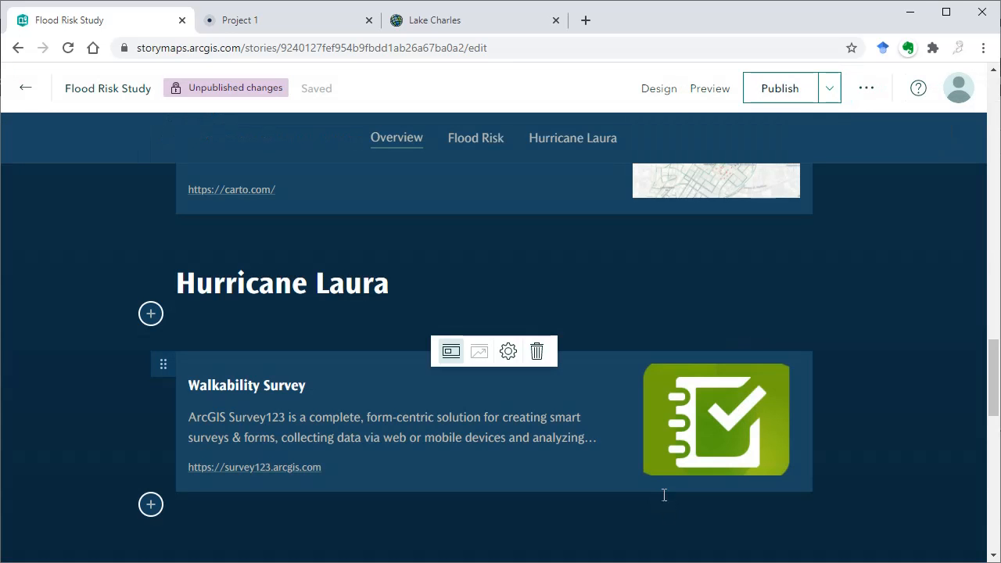